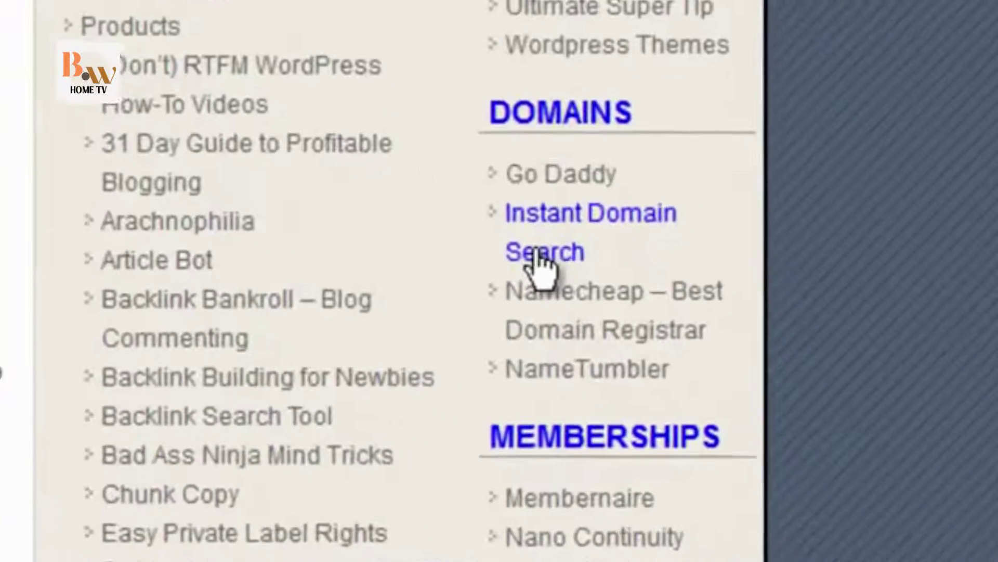
Look up theultimateguidetowordpress in Instant Domain Search: .com is taken, .net and .org available.
click(685, 375)
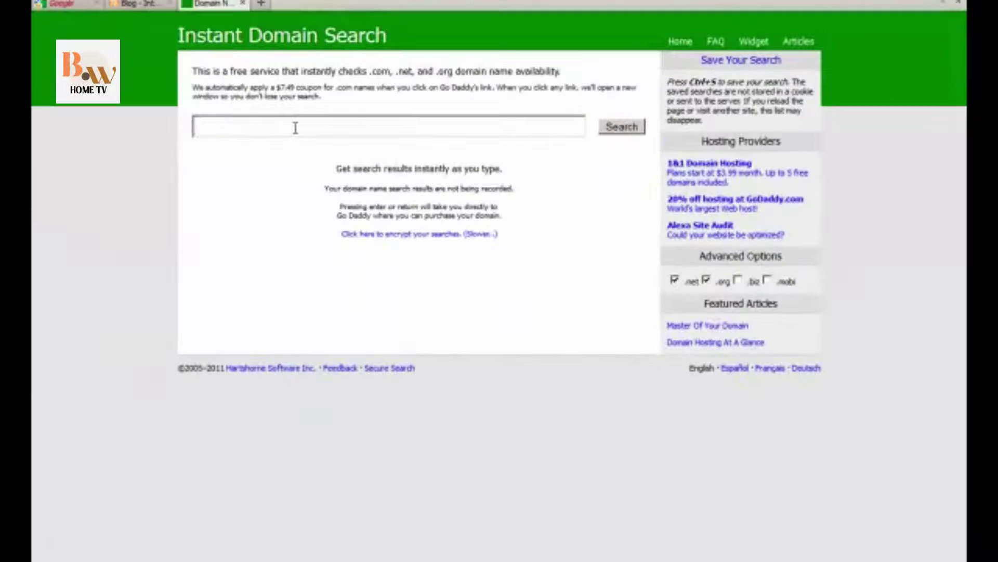
text(theultimateguidetowordpress)
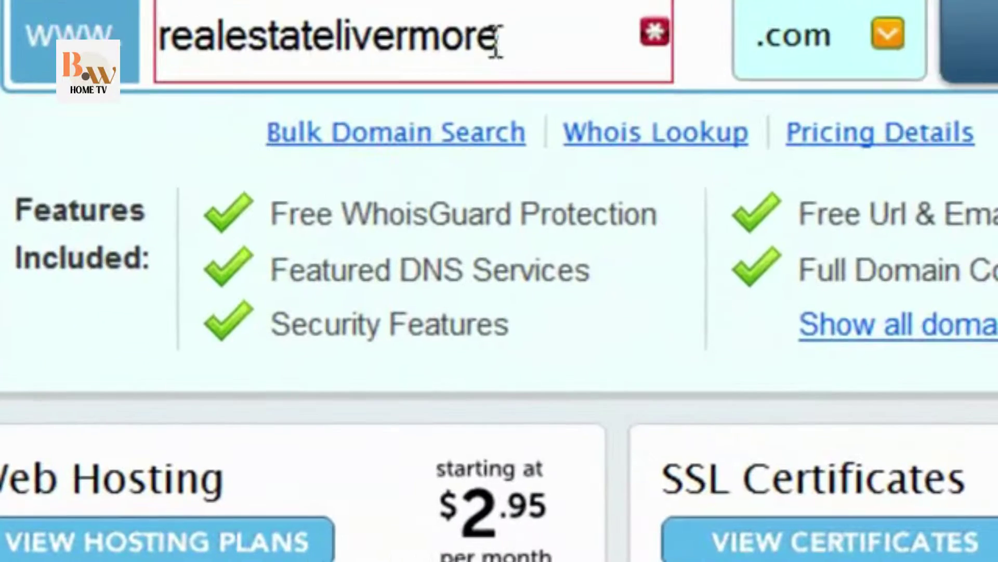
Search Namecheap for theultimateguidetowordpress.com in place of the old realestatelivermore term.
drag(449, 130, 152, 136)
text(theultimateguidetowordpress)
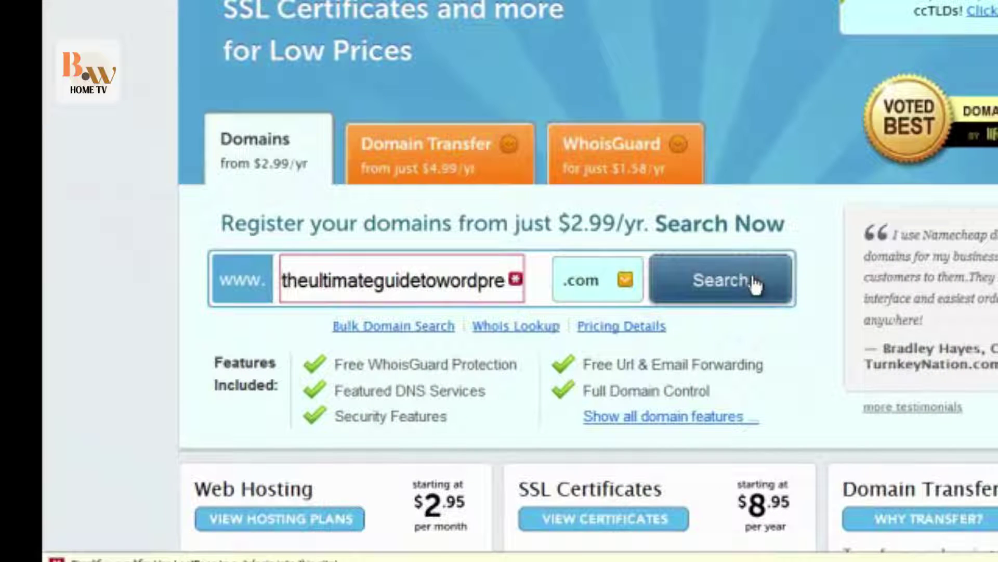
click(754, 283)
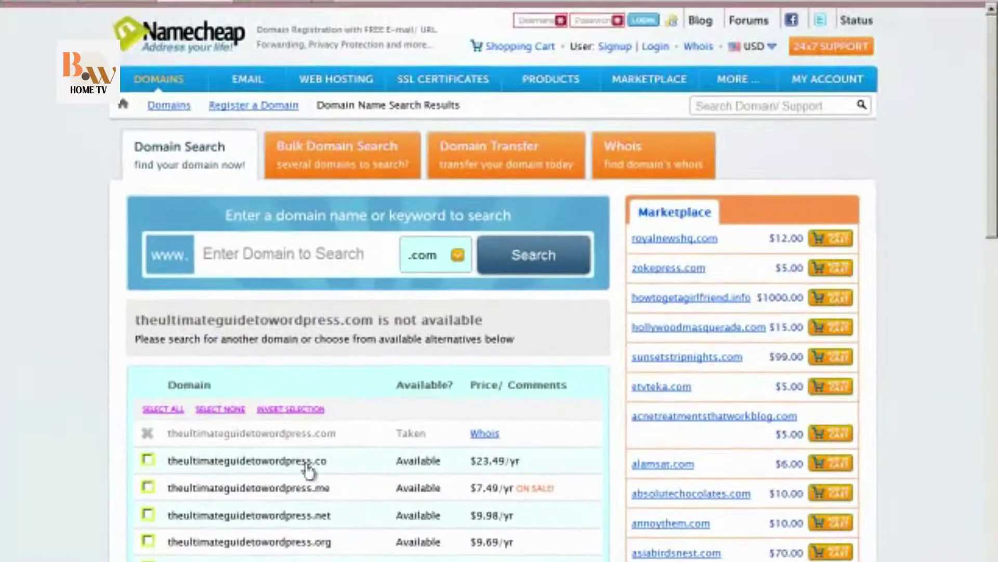
Mark the available theultimateguidetowordpress.net in the results for purchase.
scroll(395, 395, down, 3)
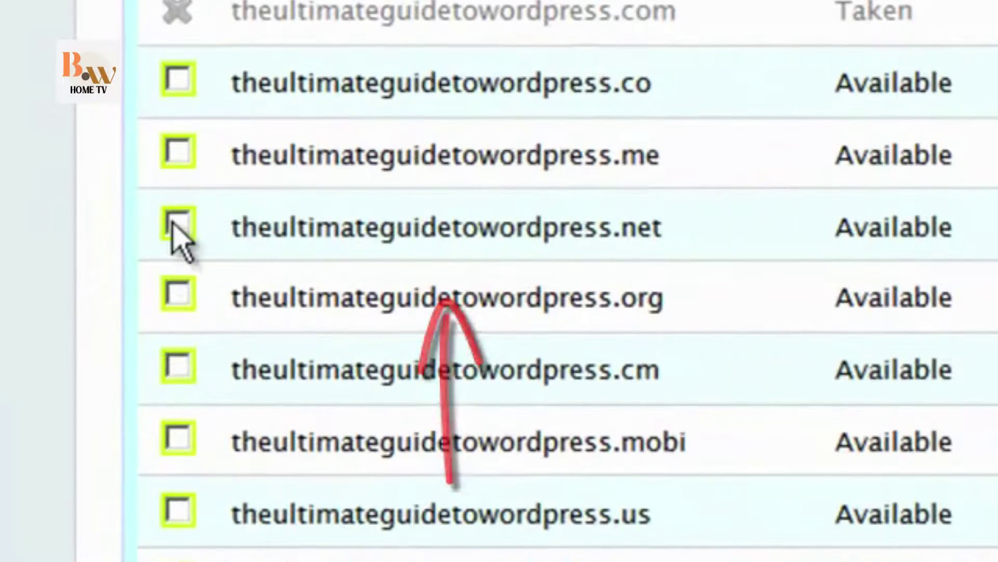
click(148, 334)
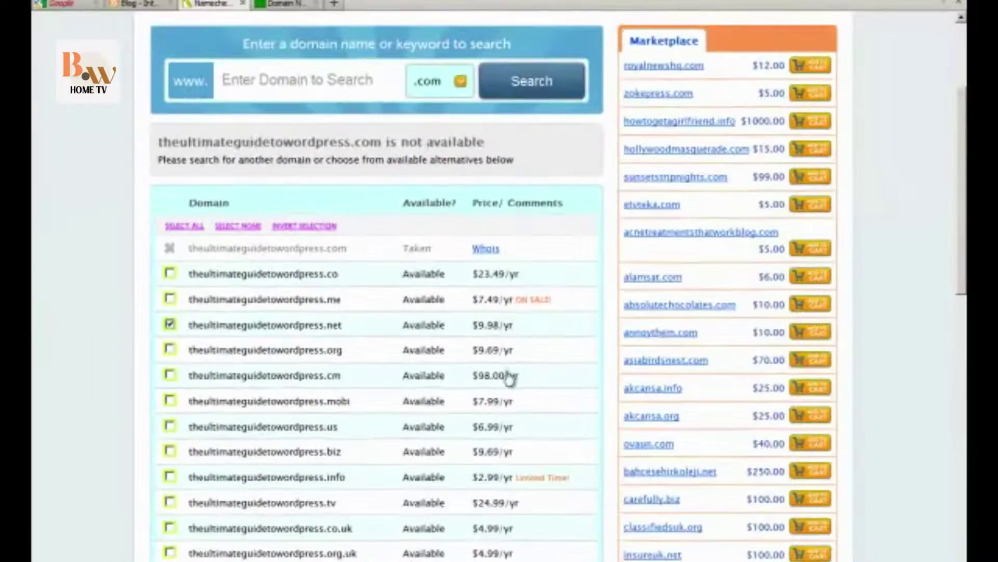
scroll(510, 385, down, 10)
scroll(508, 416, up, 7)
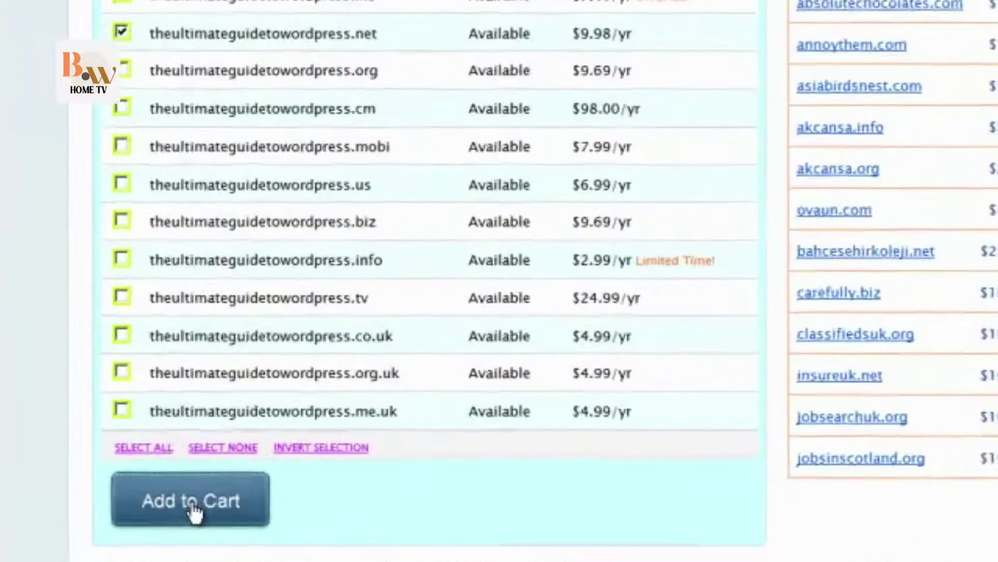
Add theultimateguidetowordpress.net to the cart and apply coupon HOTNCOLD, dropping the total to $9.28.
click(215, 483)
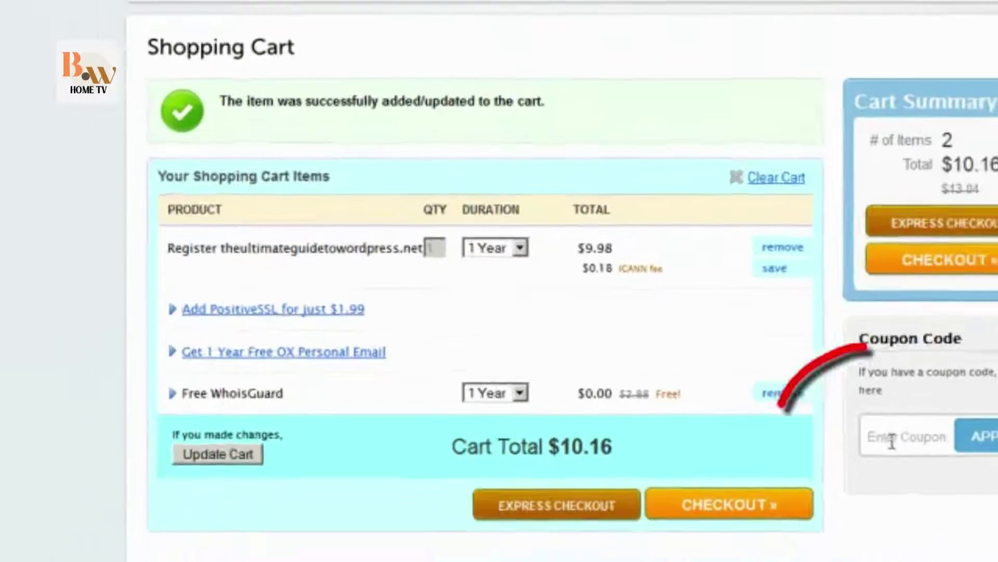
click(976, 474)
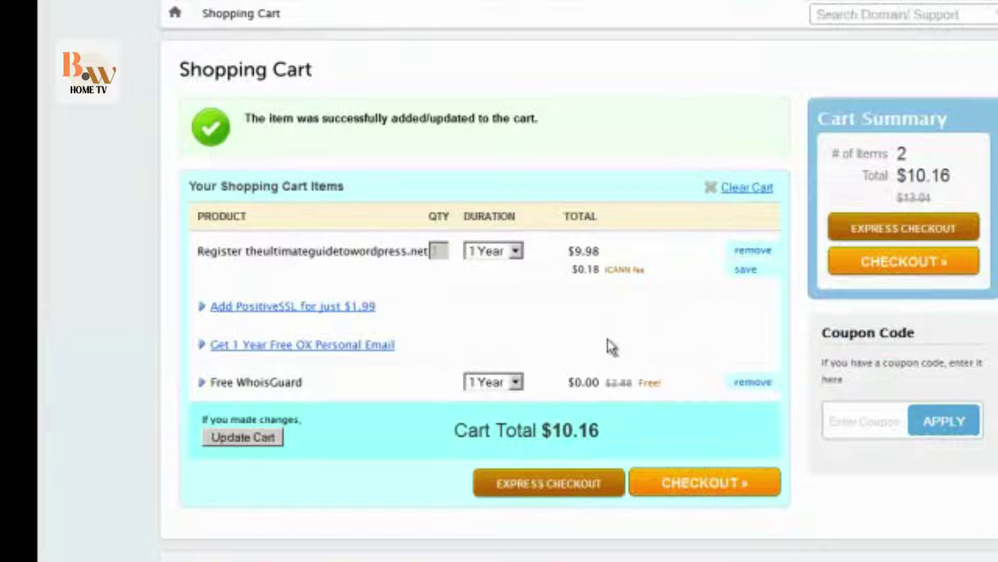
key(Return)
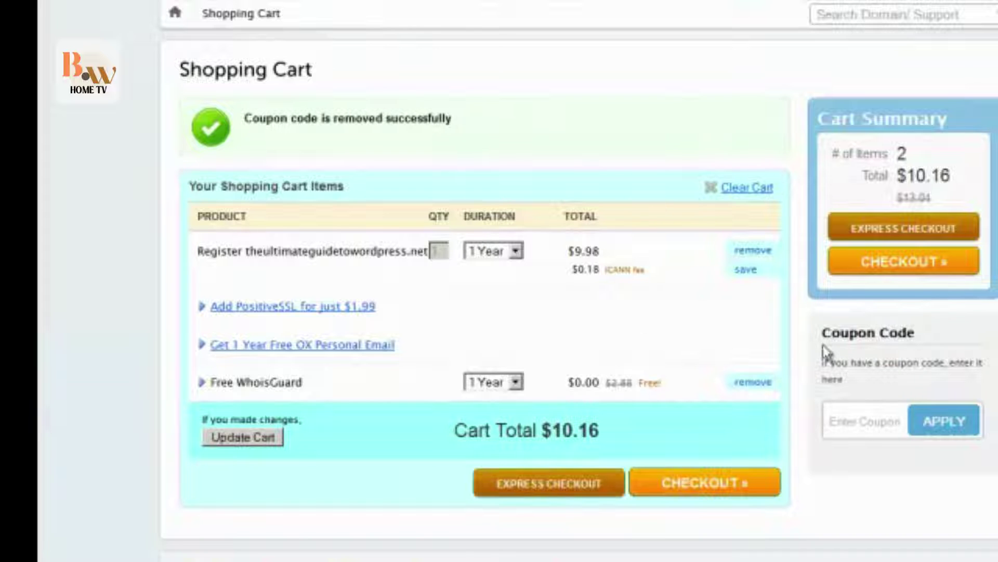
click(843, 420)
text(HOTNCOLD)
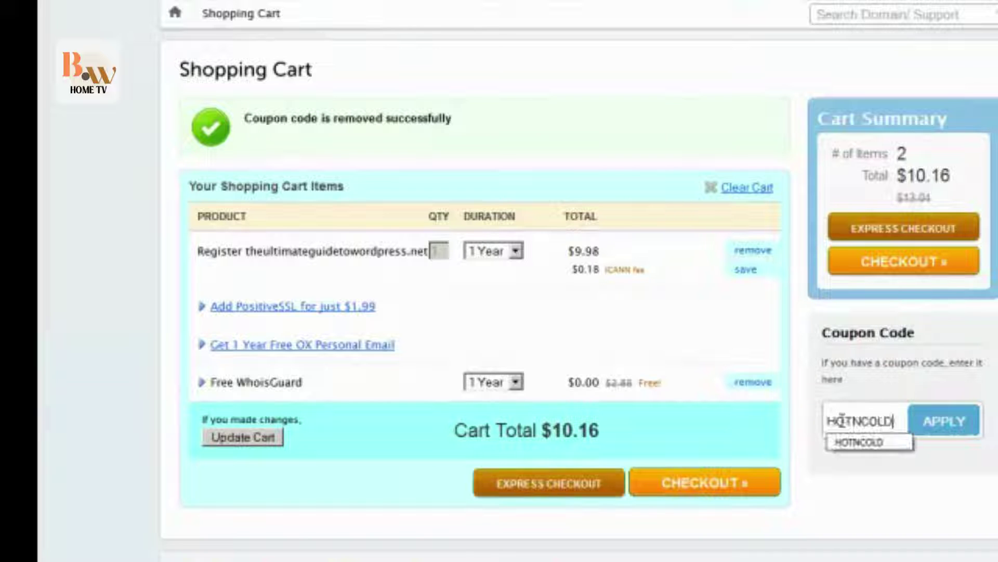
click(962, 432)
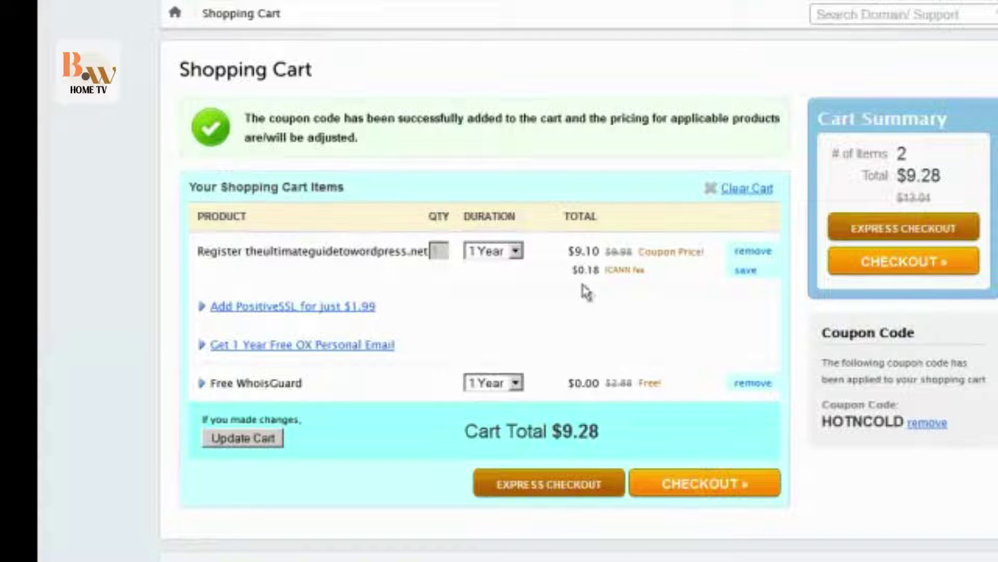
Check out, log in to the existing Namecheap account, and accept the registrant contact details.
click(683, 492)
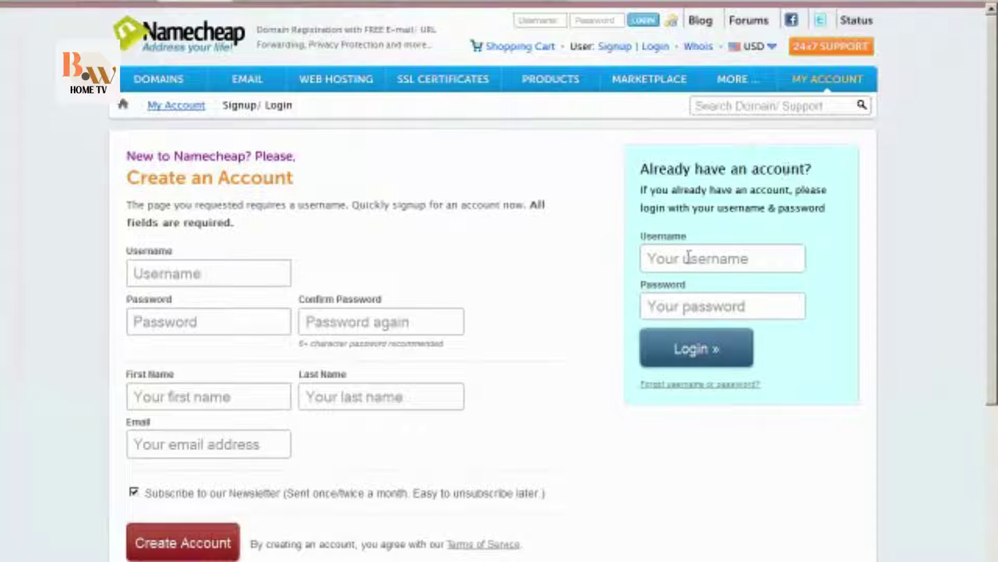
click(697, 348)
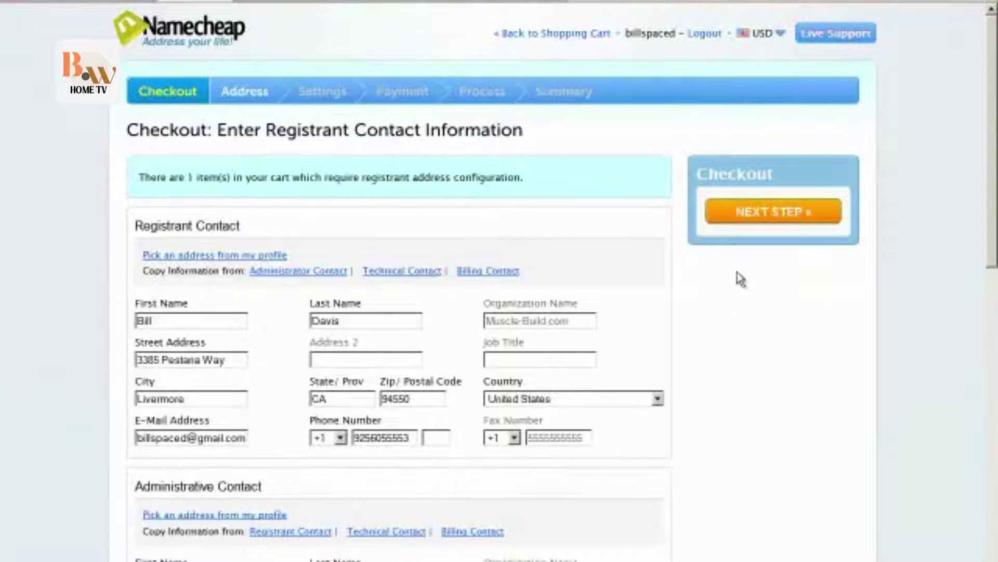
click(779, 218)
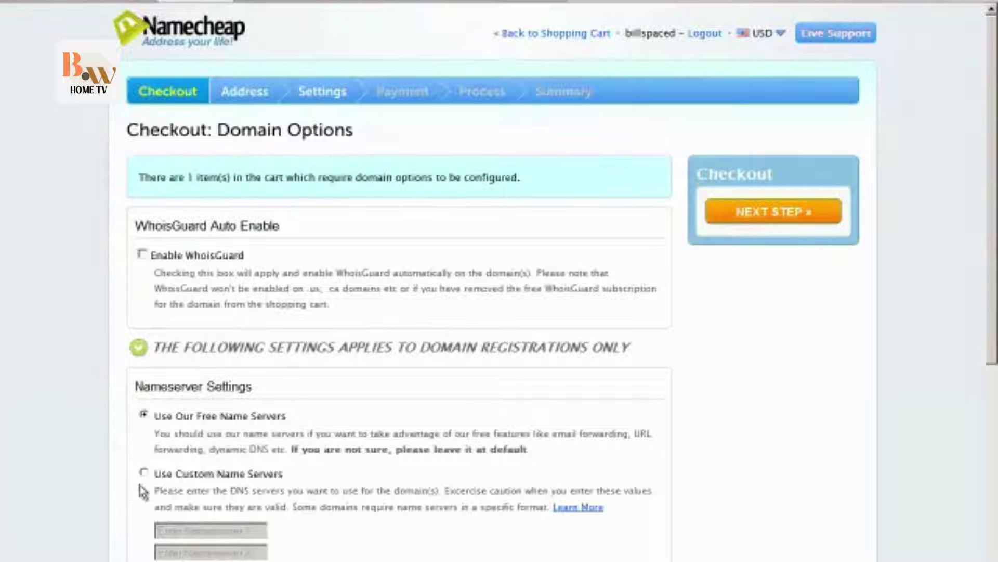
scroll(121, 489, down, 3)
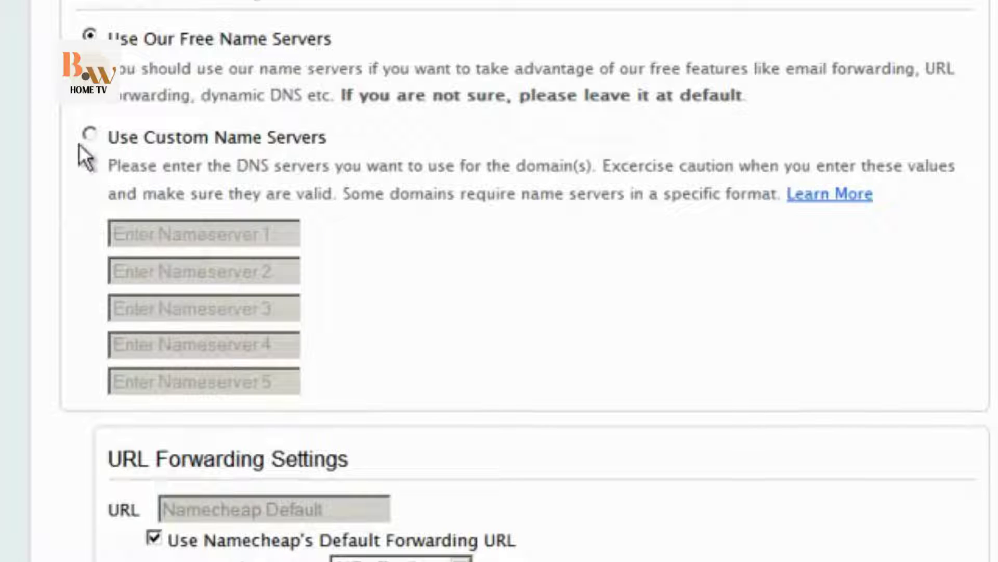
Switch the domain to custom name servers and start entering the first marketing-muscle.com nameserver.
click(91, 135)
click(136, 234)
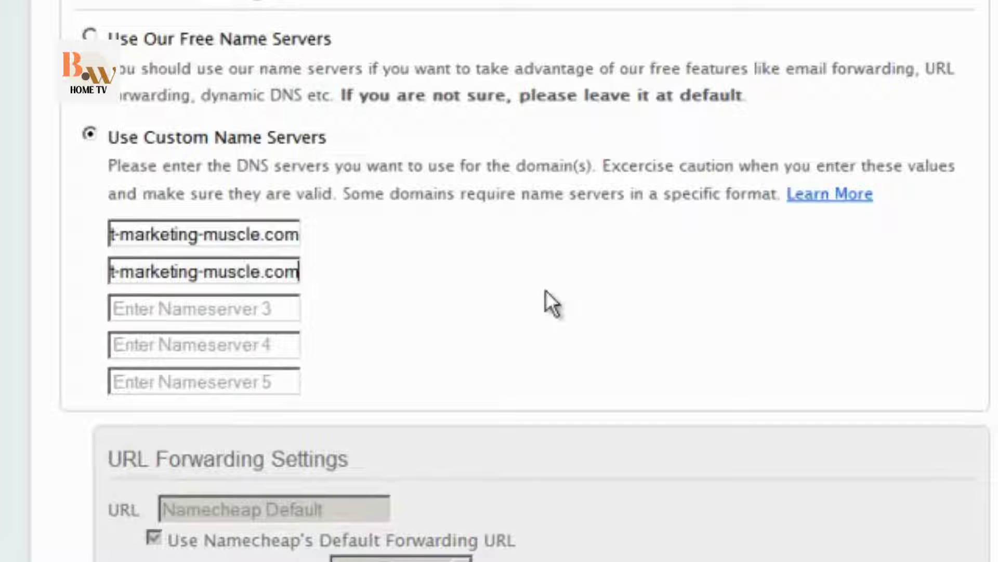
scroll(545, 289, down, 10)
scroll(545, 289, up, 15)
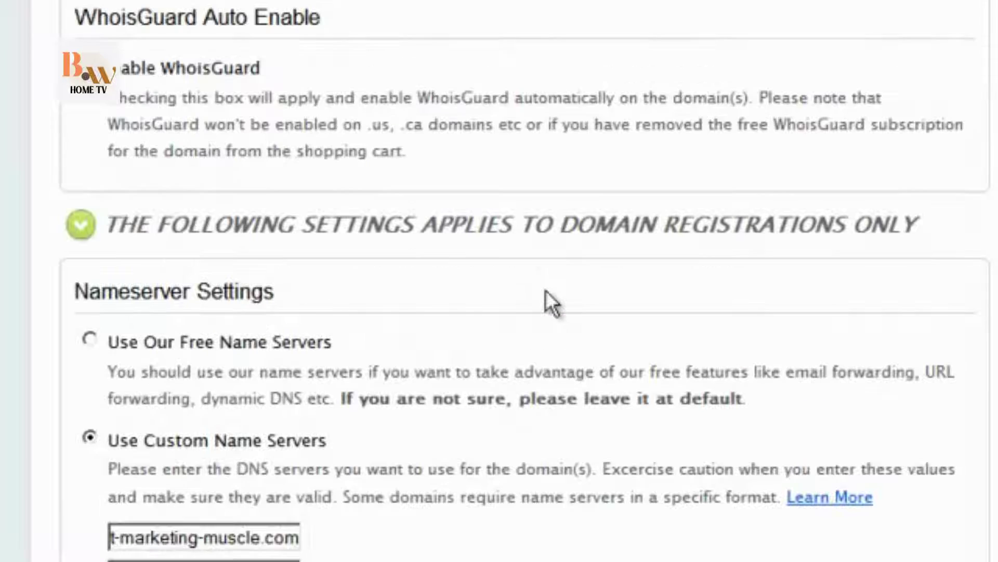
scroll(669, 328, down, 10)
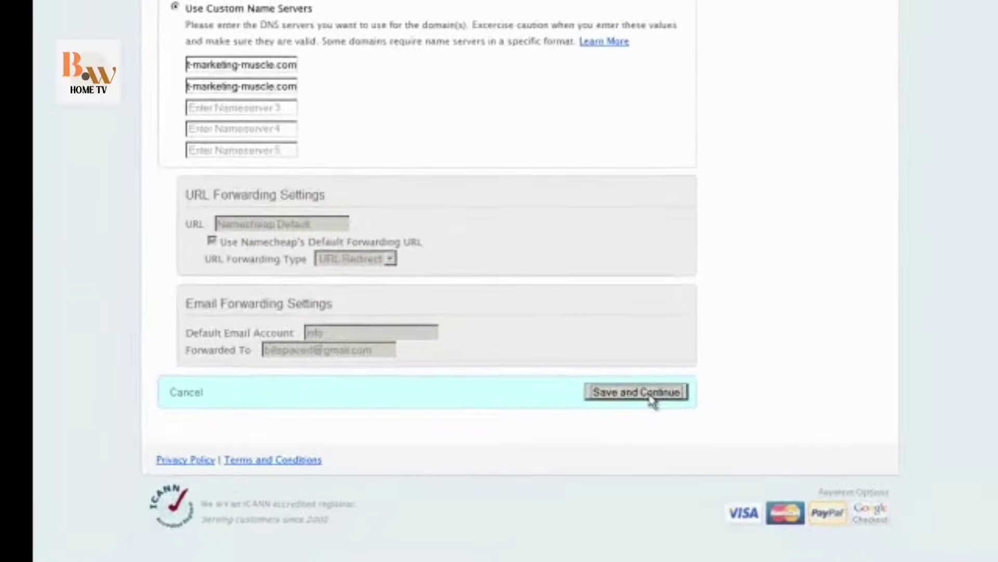
Save the domain options to reach Payment Options, then highlight the domain being purchased.
click(907, 357)
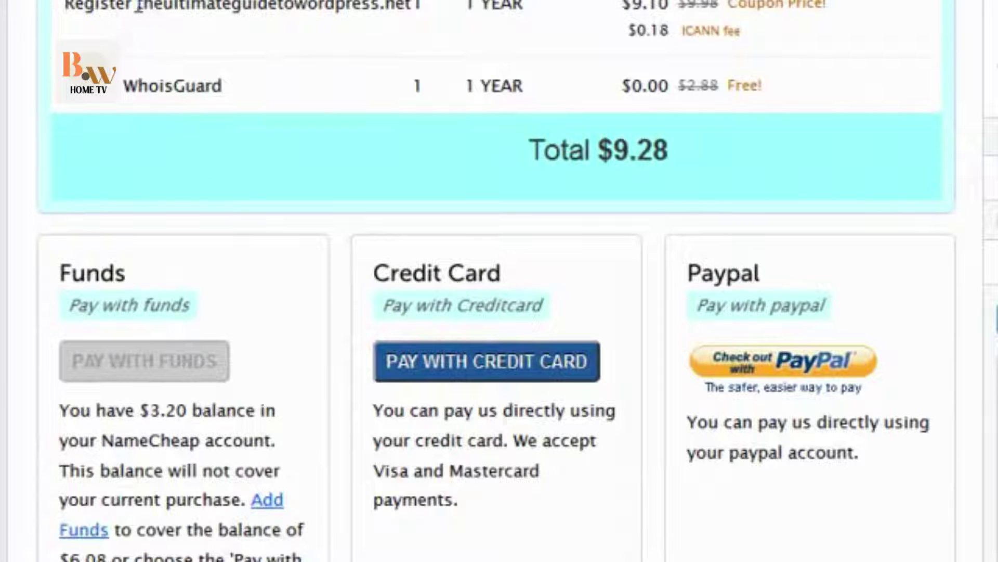
drag(138, 7, 413, 6)
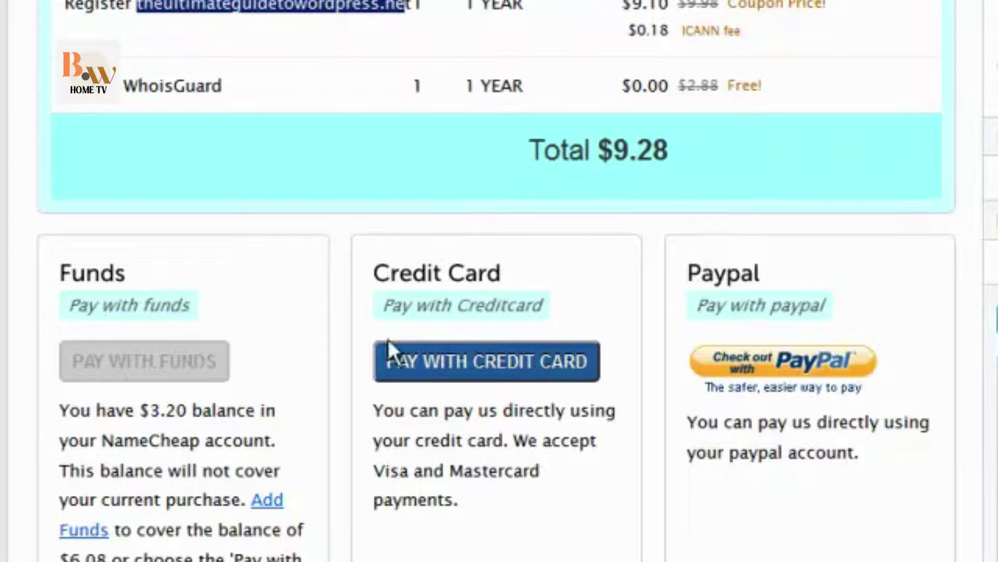
Pay the $9.28 order through PayPal, logging in with the account password and confirming.
click(779, 373)
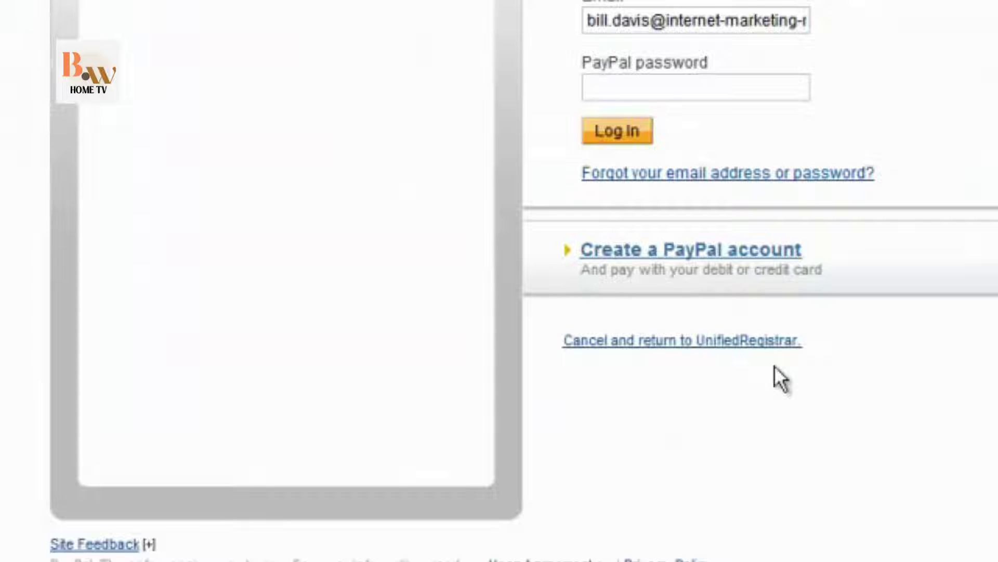
key(ctrl+v)
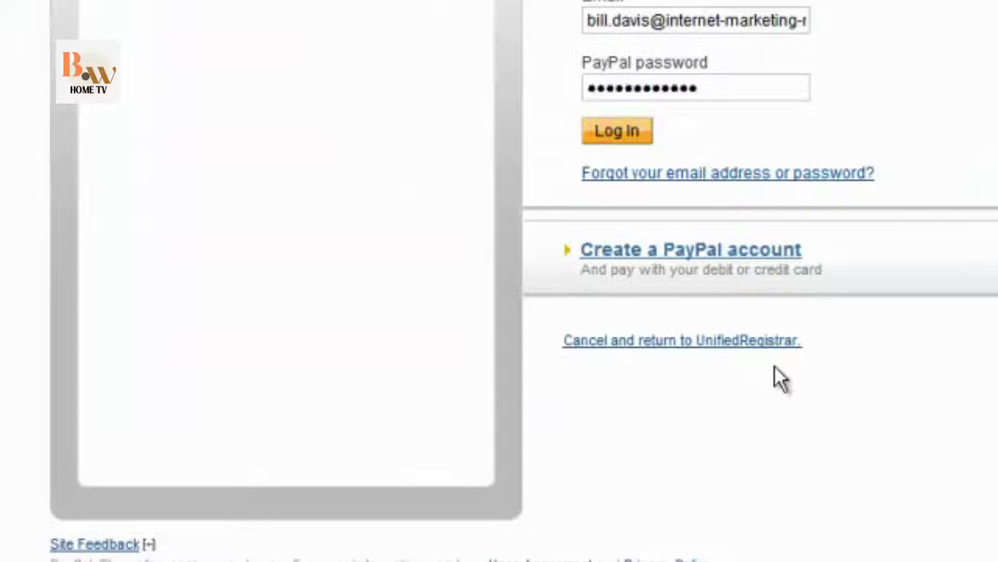
click(617, 132)
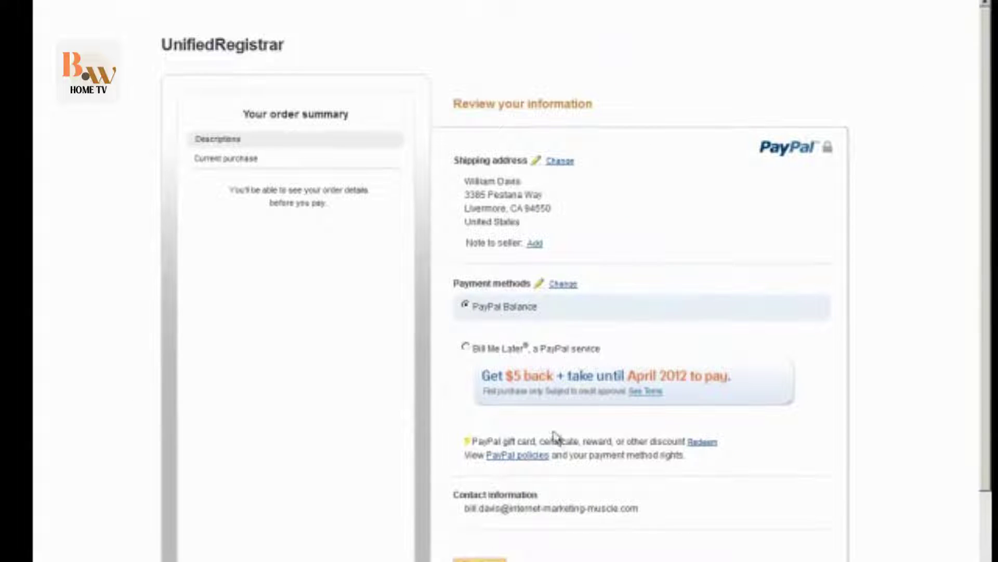
scroll(546, 481, down, 2)
click(476, 473)
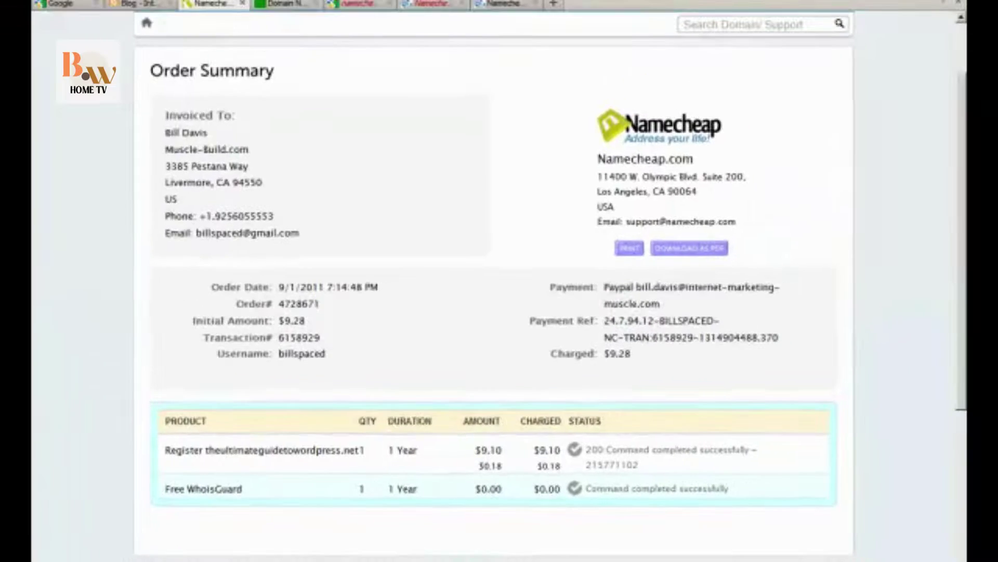
Open My Account, then Manage Domains, and scroll through the account's domain list.
scroll(962, 57, up, 5)
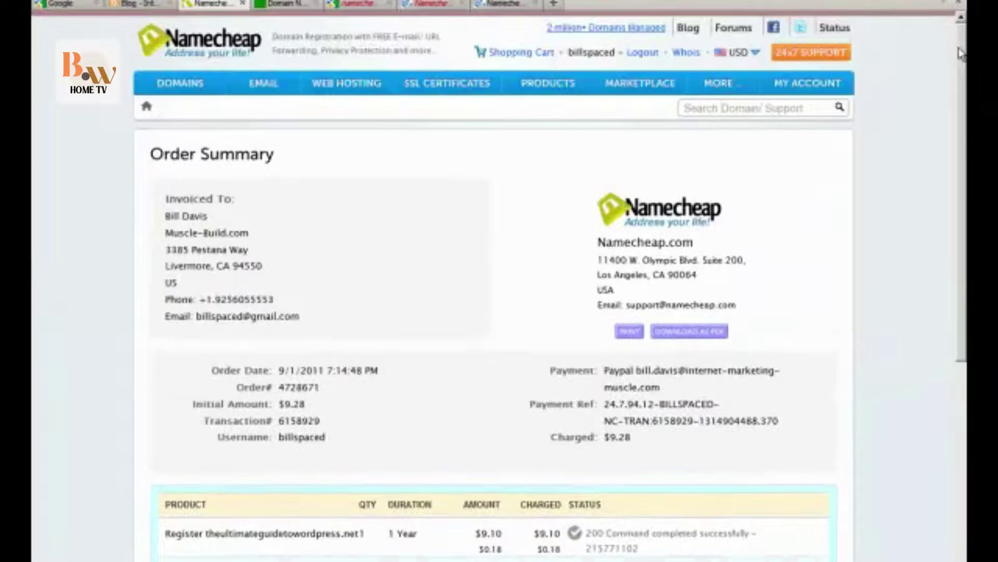
mouse_move(796, 92)
click(780, 114)
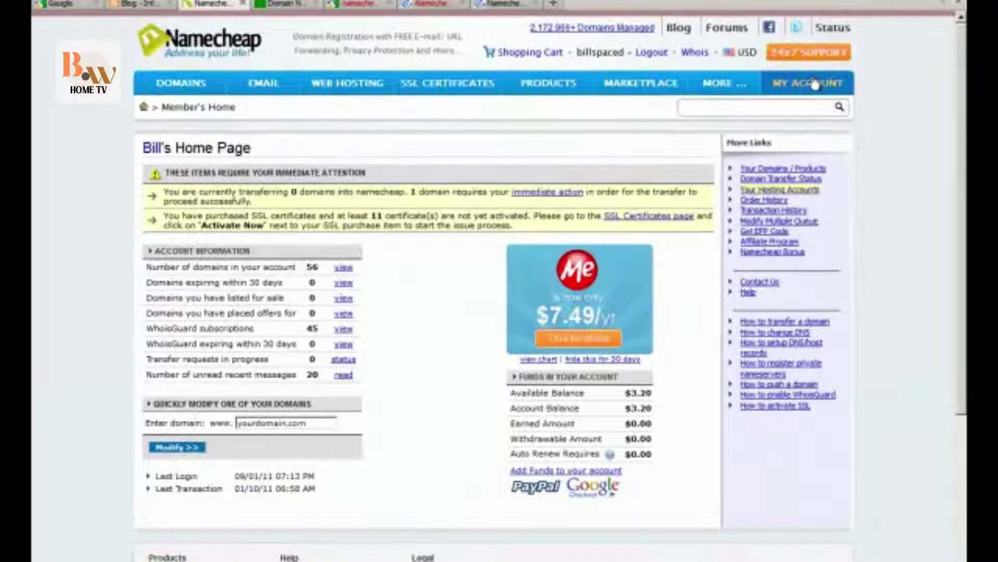
mouse_move(754, 26)
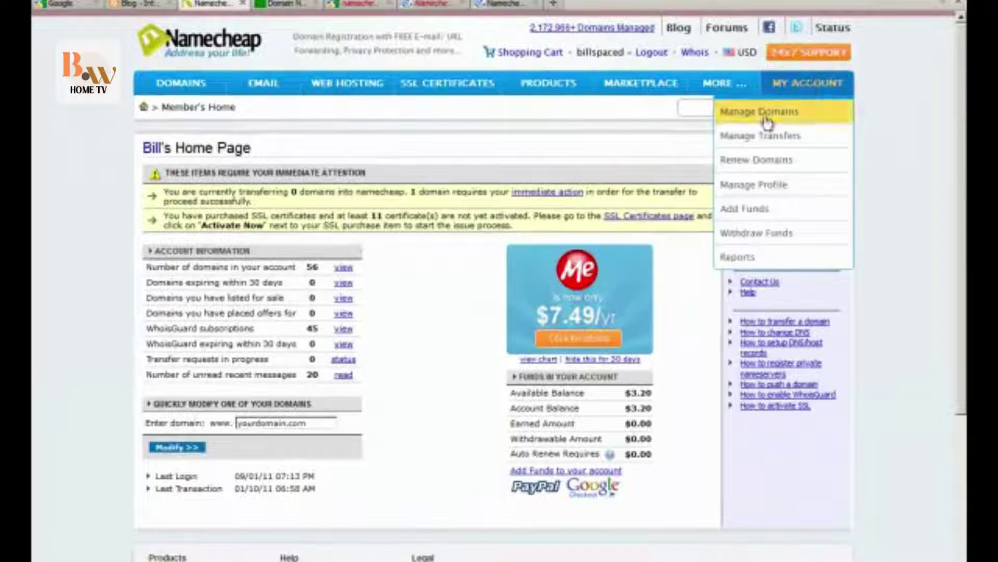
click(758, 115)
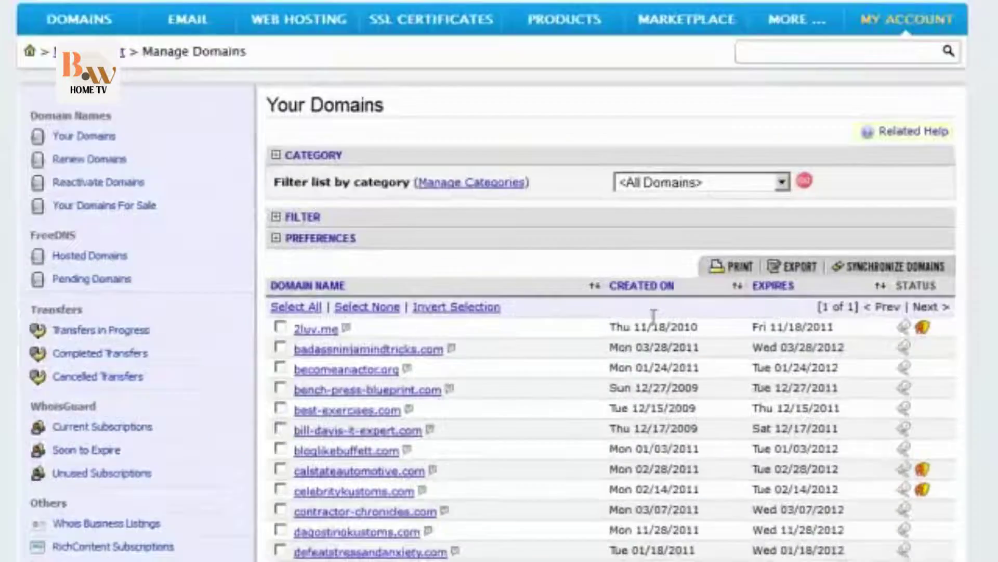
scroll(619, 338, down, 20)
scroll(619, 338, up, 5)
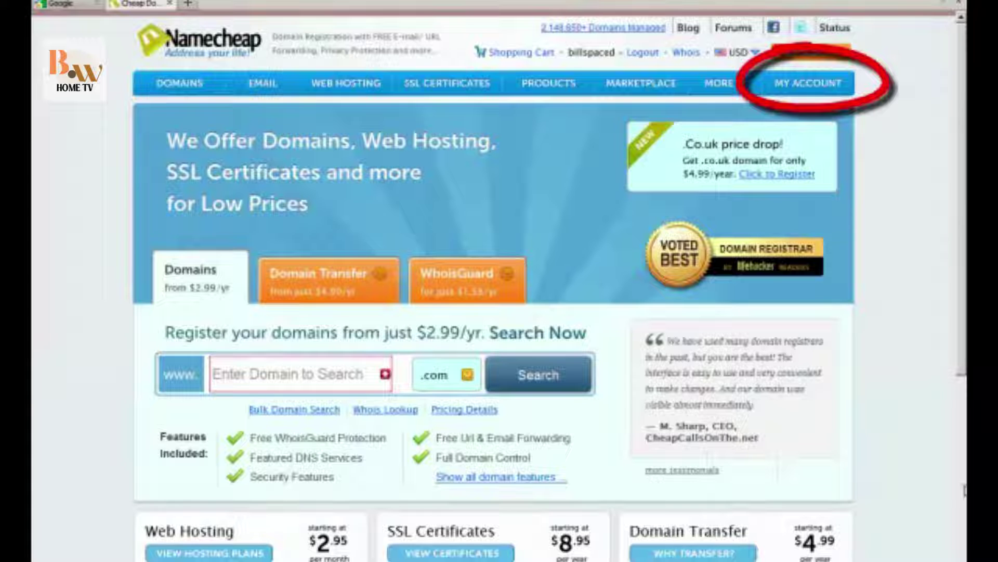
Go to My Account > Manage Domains and open theultimateguidetowordpress.com from the list.
mouse_move(816, 92)
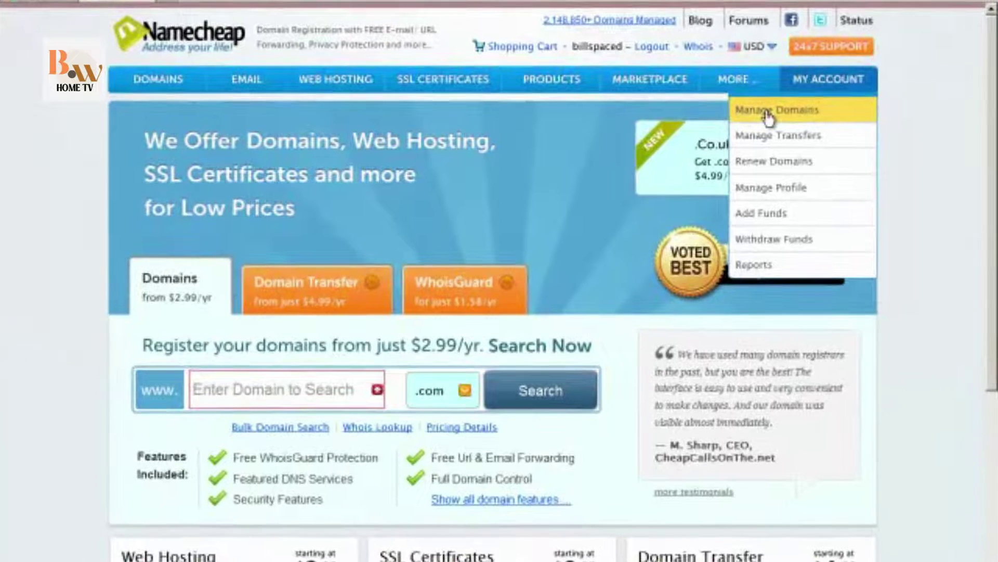
click(767, 115)
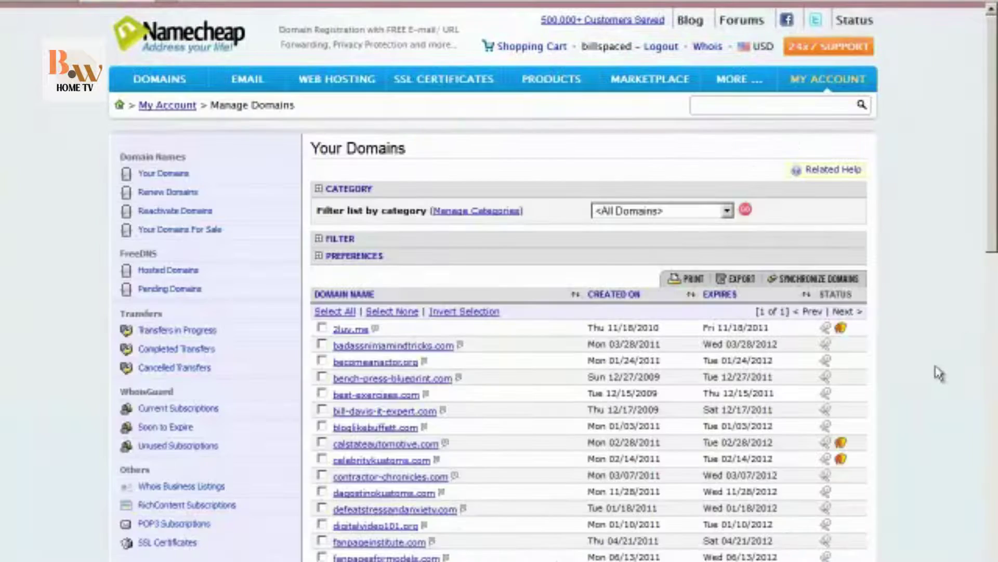
scroll(938, 370, down, 10)
scroll(939, 373, down, 6)
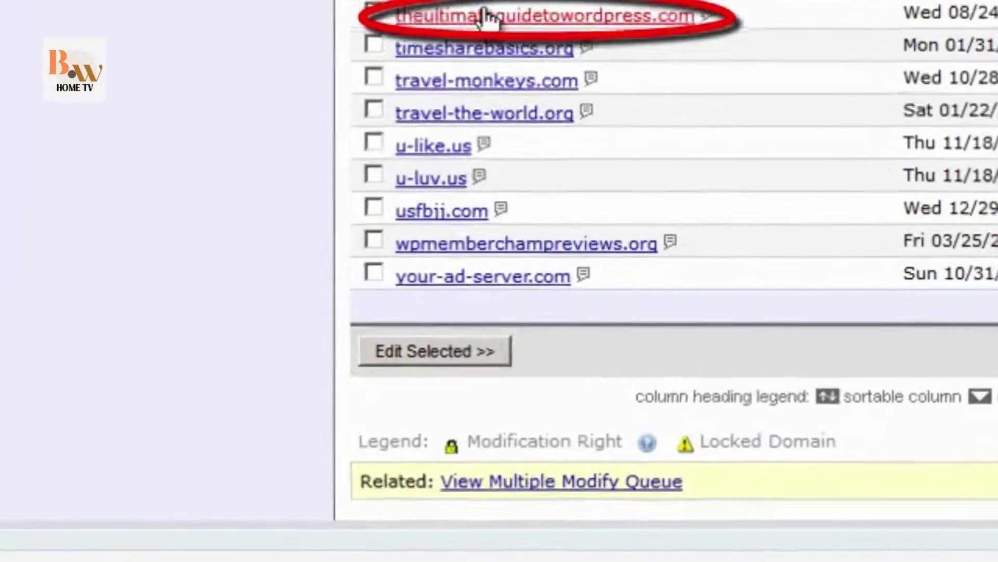
click(486, 18)
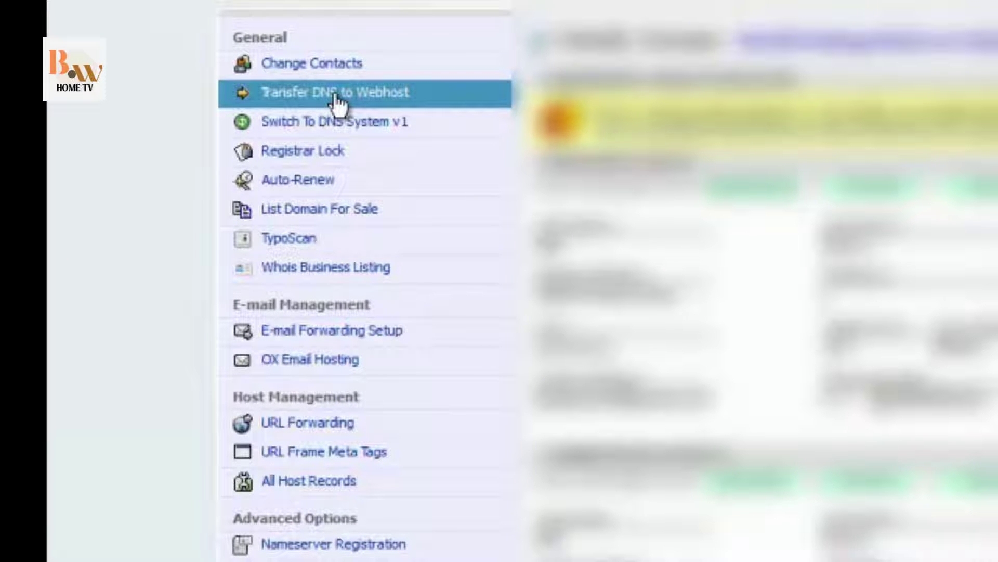
Set the domain's custom DNS servers to ns1.internet-marketing-muscle.com and ns2.internet-marketing-muscle.com.
click(334, 96)
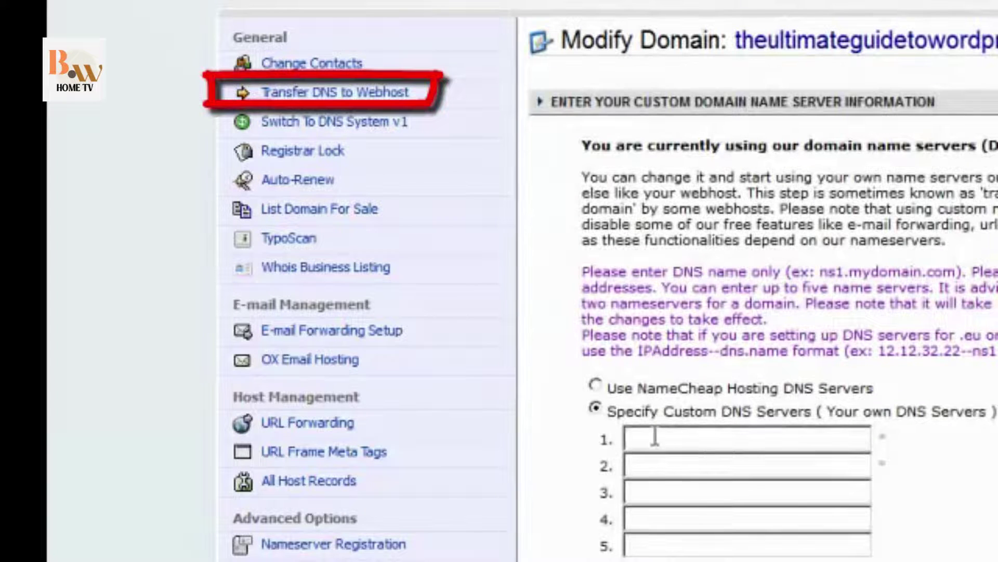
click(655, 437)
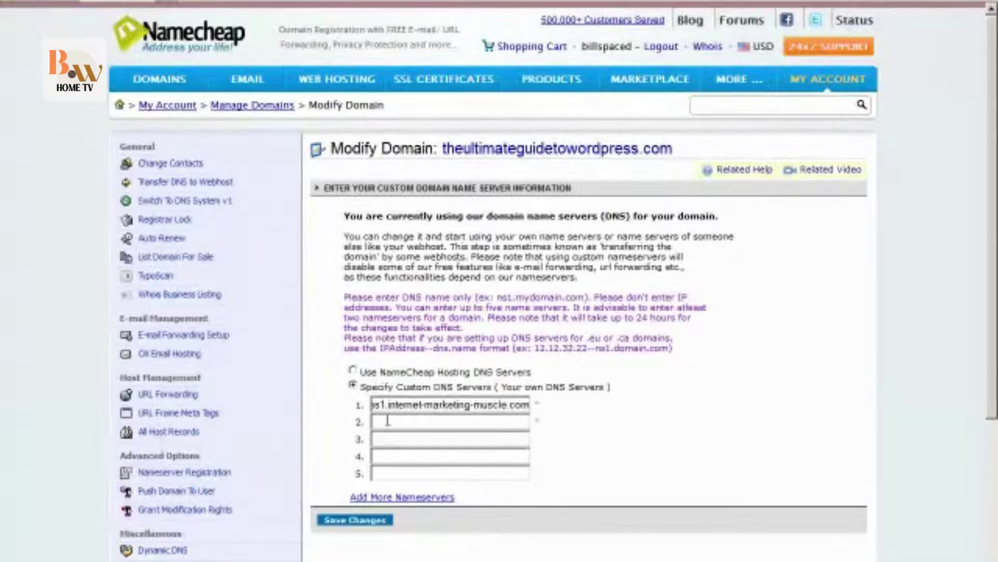
click(387, 421)
text(ns1.internet-marketing-muscle.com)
key(Left)
key(Left)
key(Left)
key(Left)
key(Left)
key(Left)
key(Left)
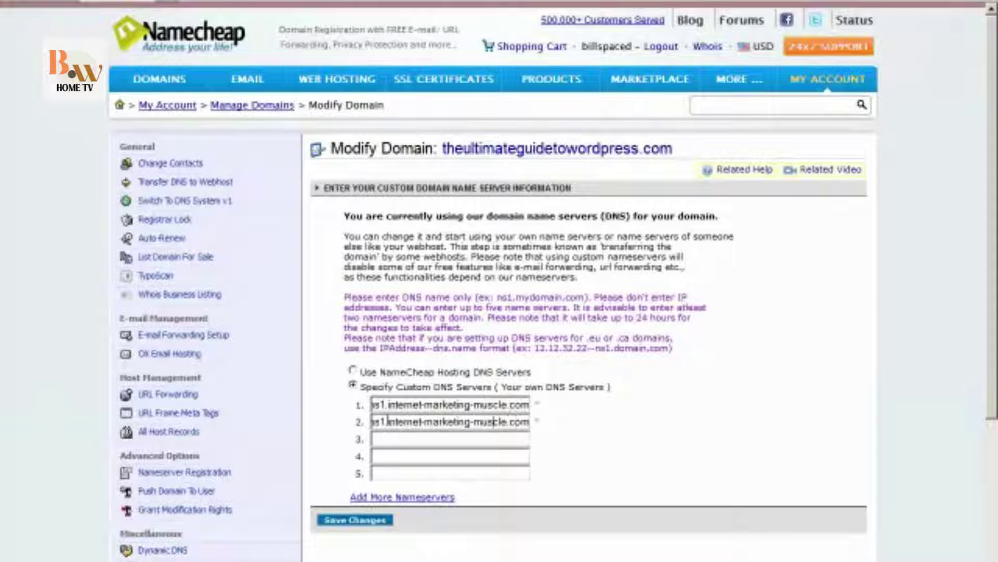
key(Left)
key(Left)
key(Left)
key(Left)
key(Left)
key(Left)
key(Left)
key(Left)
key(Left)
key(Left)
key(Left)
key(Left)
key(Left)
key(Left)
key(Left)
key(Left)
key(Left)
key(Left)
key(Left)
key(Left)
key(BackSpace)
key(BackSpace)
text(2.)
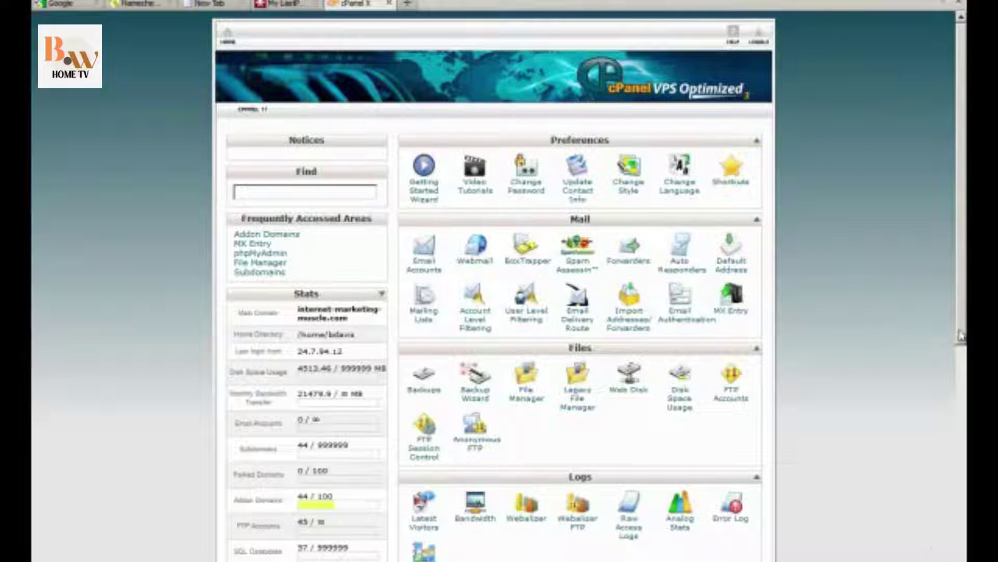
Add addon domain theultimateguidetowordpress.com with subdomain ultimateguidetowp and a pasted strong password.
drag(961, 336, 961, 337)
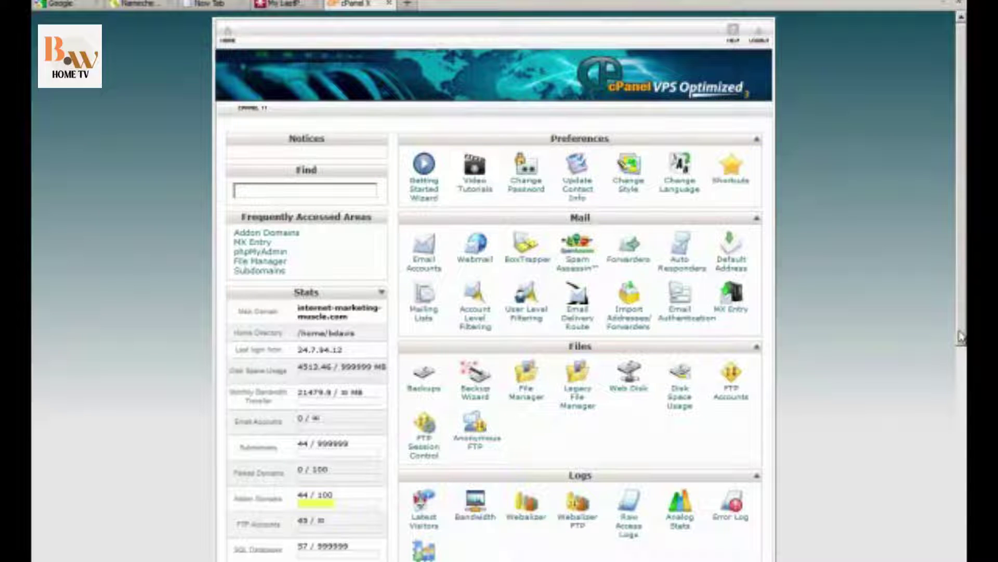
drag(961, 336, 946, 534)
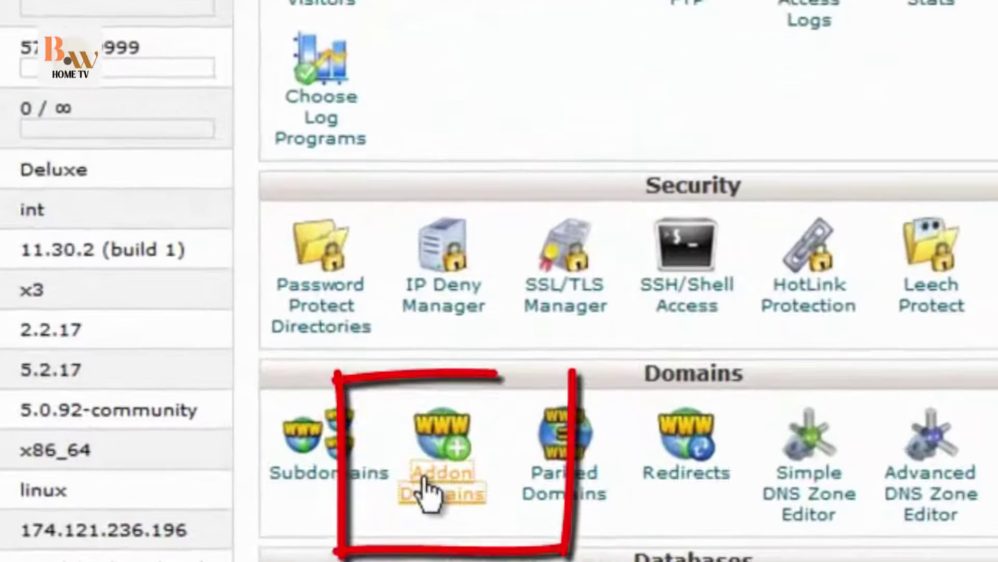
click(424, 492)
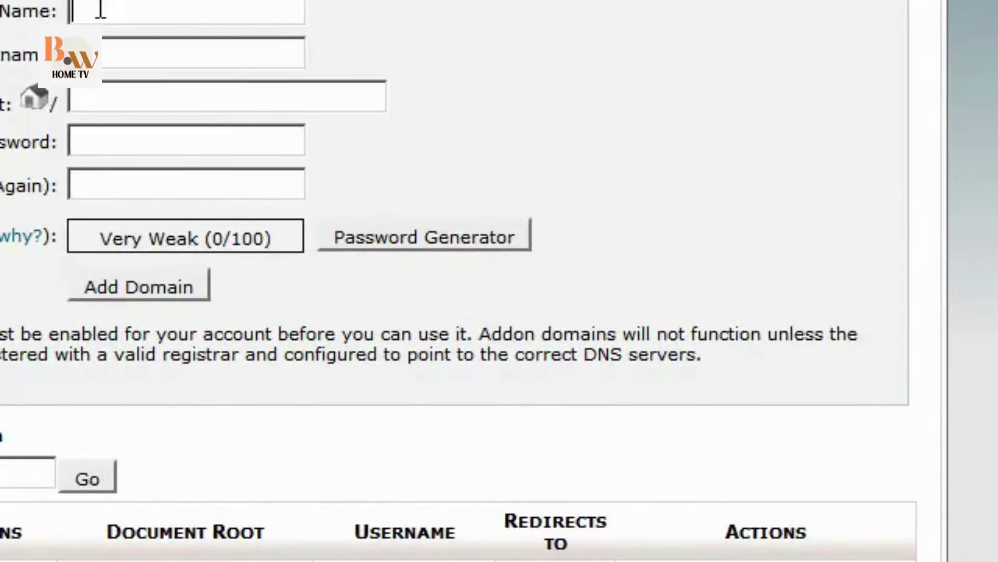
text(theult)
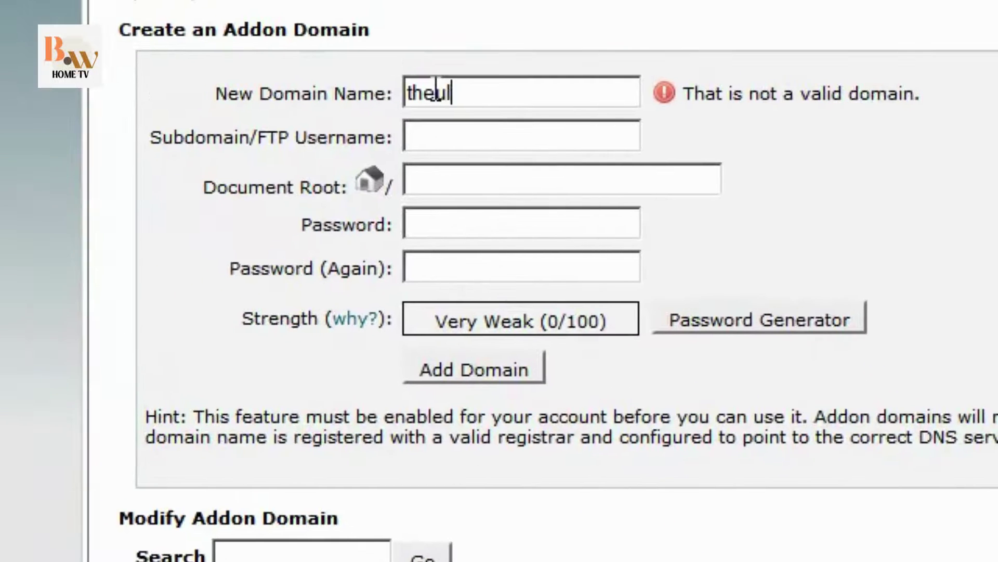
text(imateg)
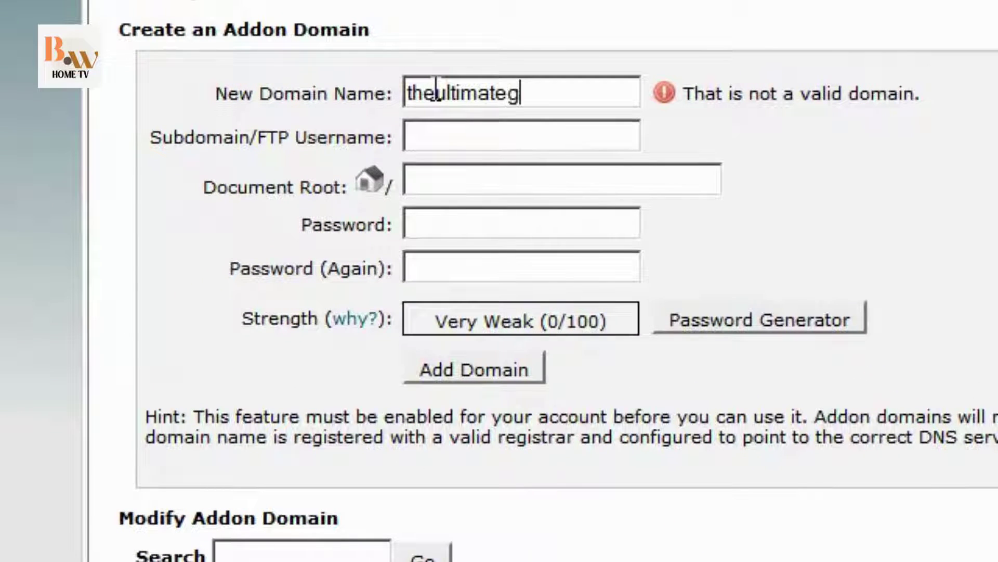
text(uideto)
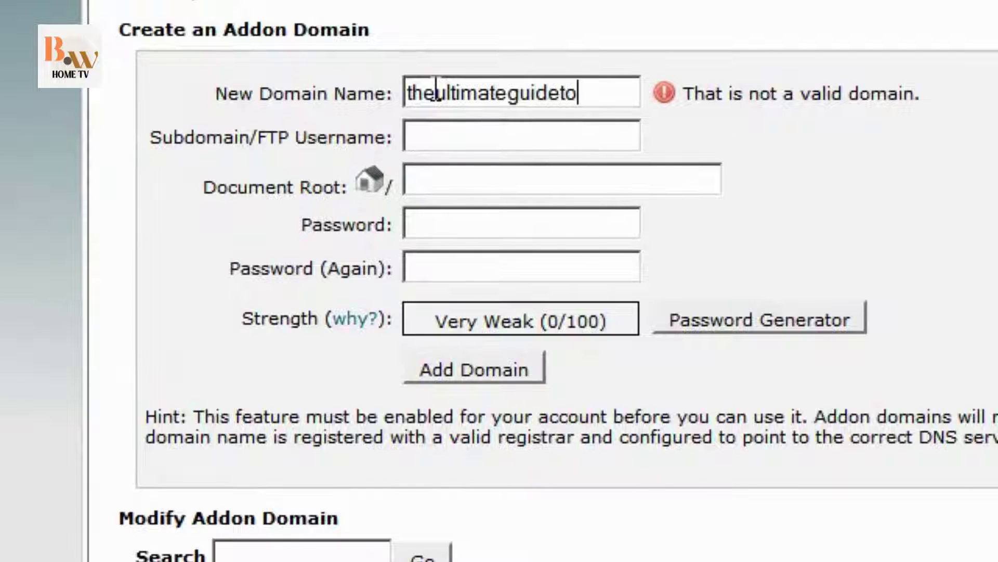
text(wordpress)
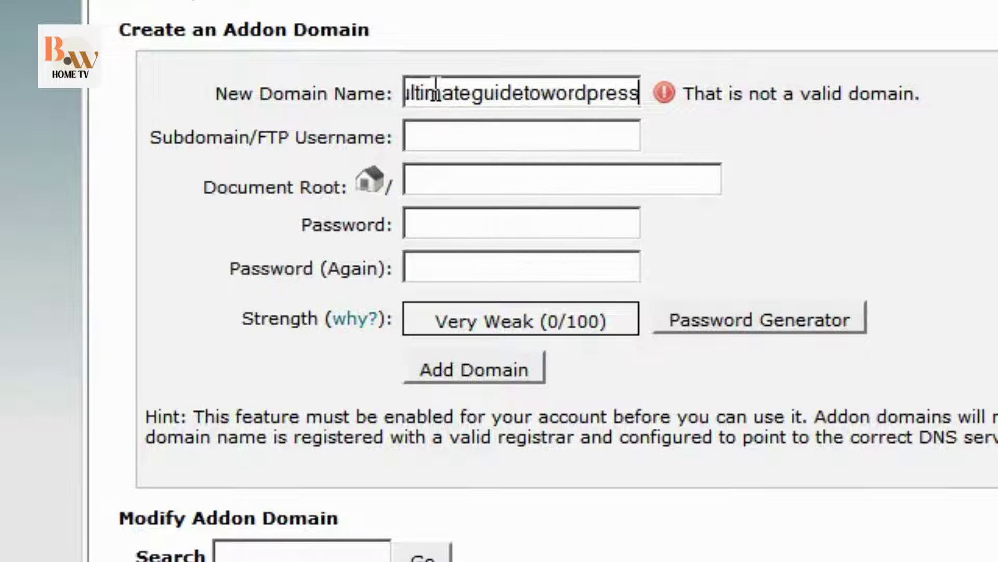
text(.com)
key(Tab)
text(ultimate)
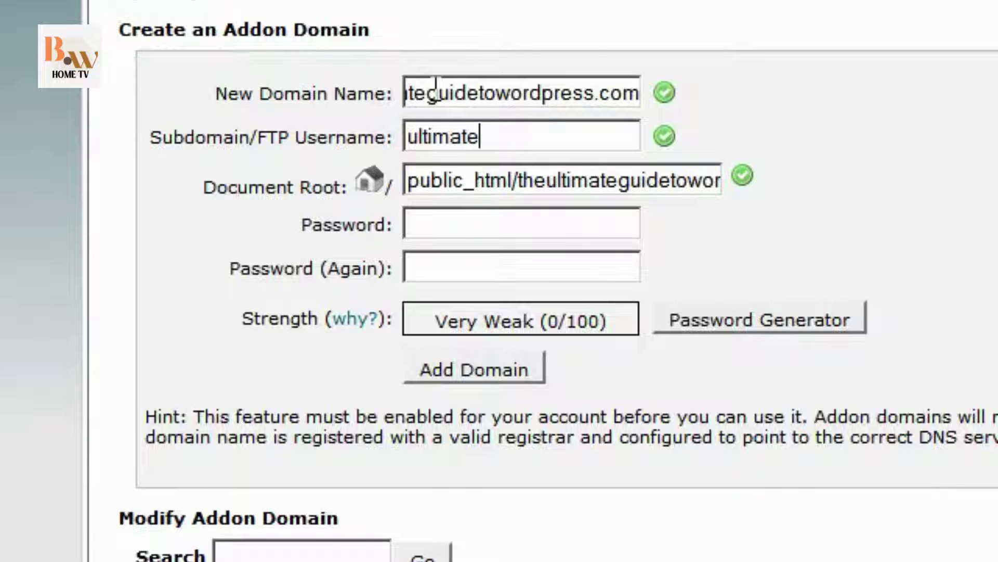
text(guideto)
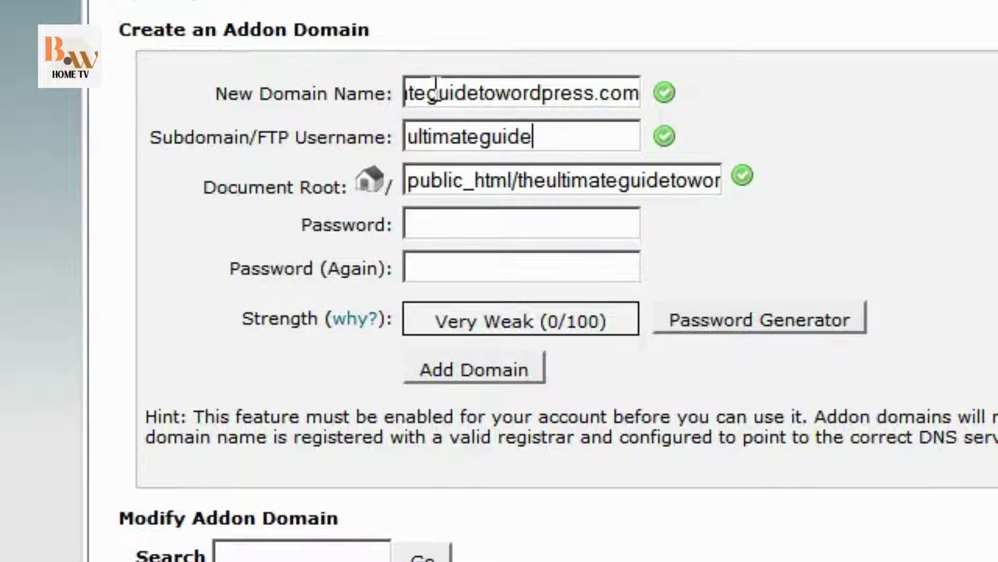
text(wp)
key(Tab)
key(Tab)
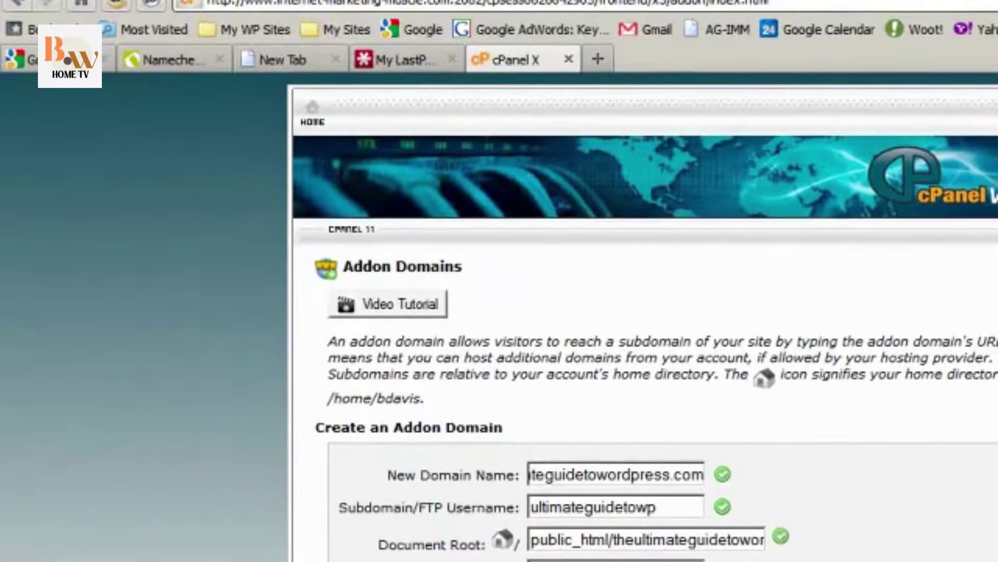
key(Tab)
key(ctrl+v)
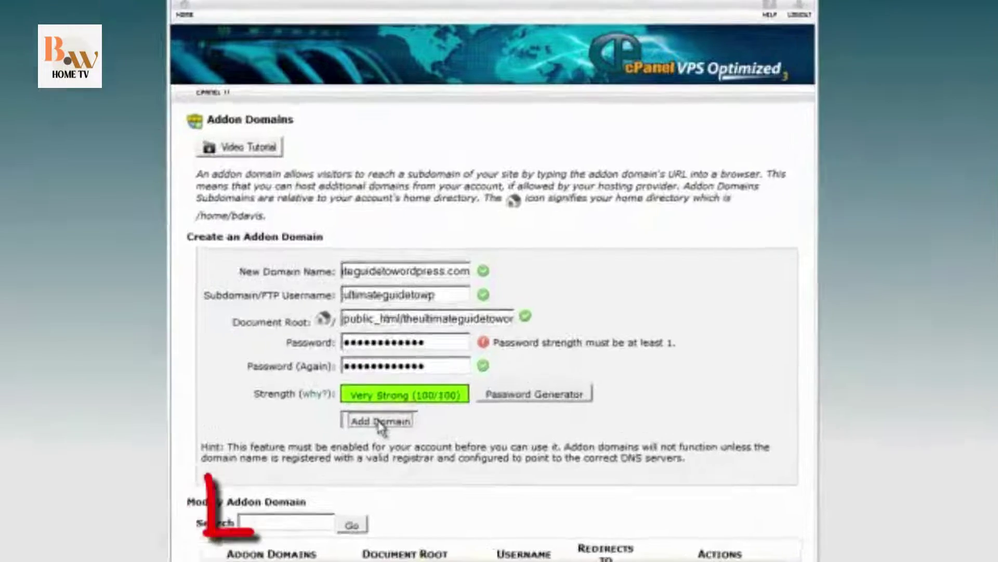
click(390, 411)
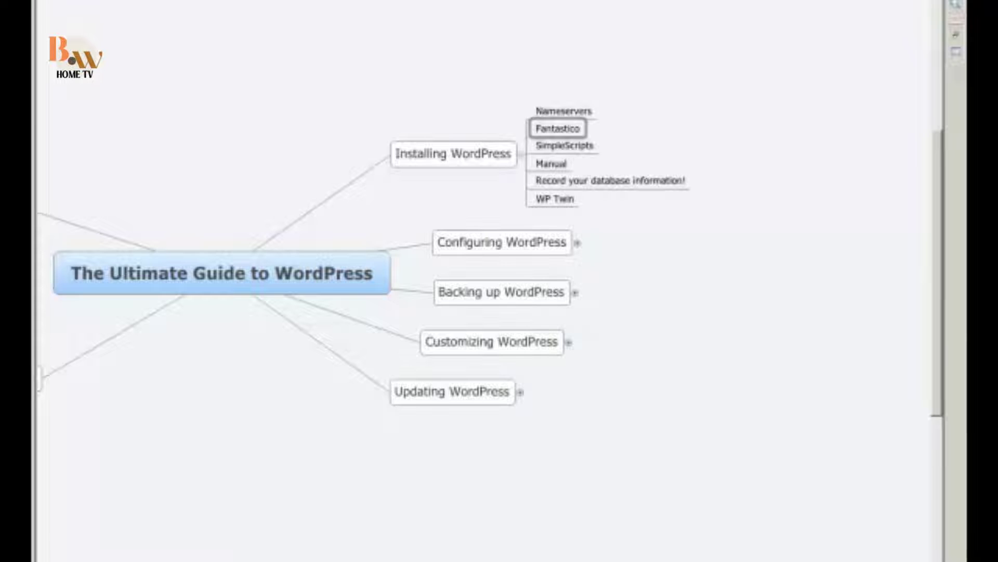
Go to Fantastico De Luxe's WordPress page and start a New Installation (3.1).
click(411, 559)
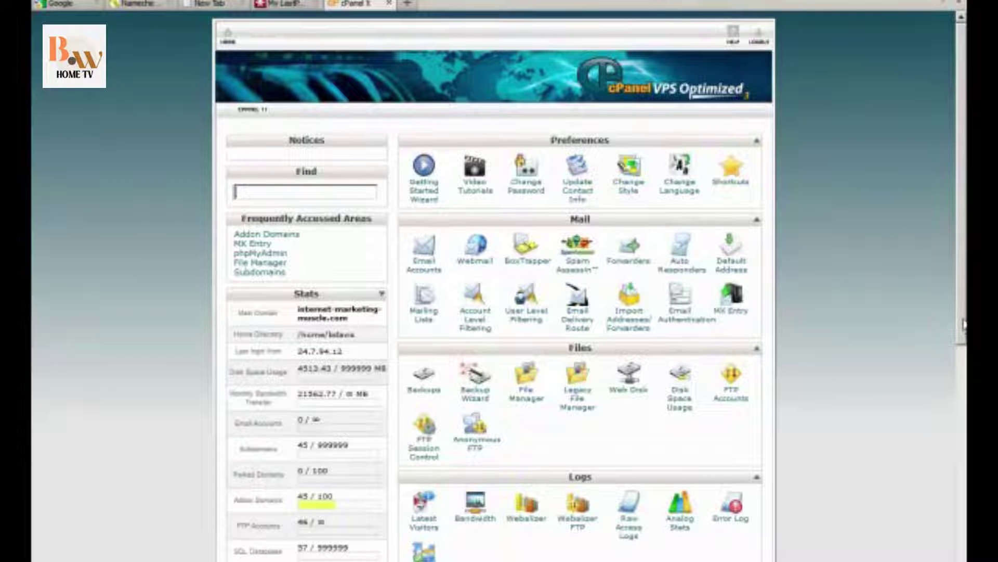
drag(962, 325, 960, 457)
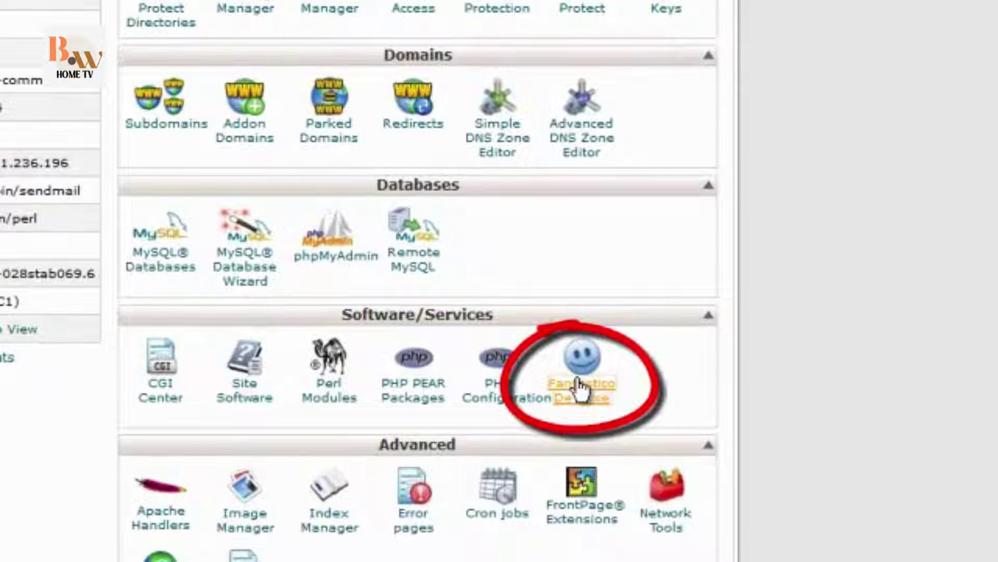
click(579, 389)
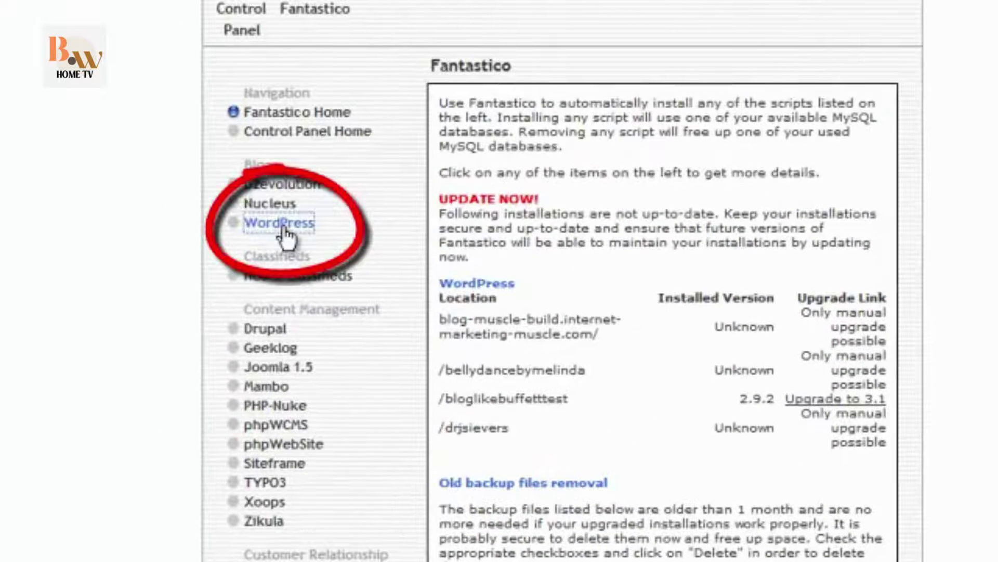
click(0, 16)
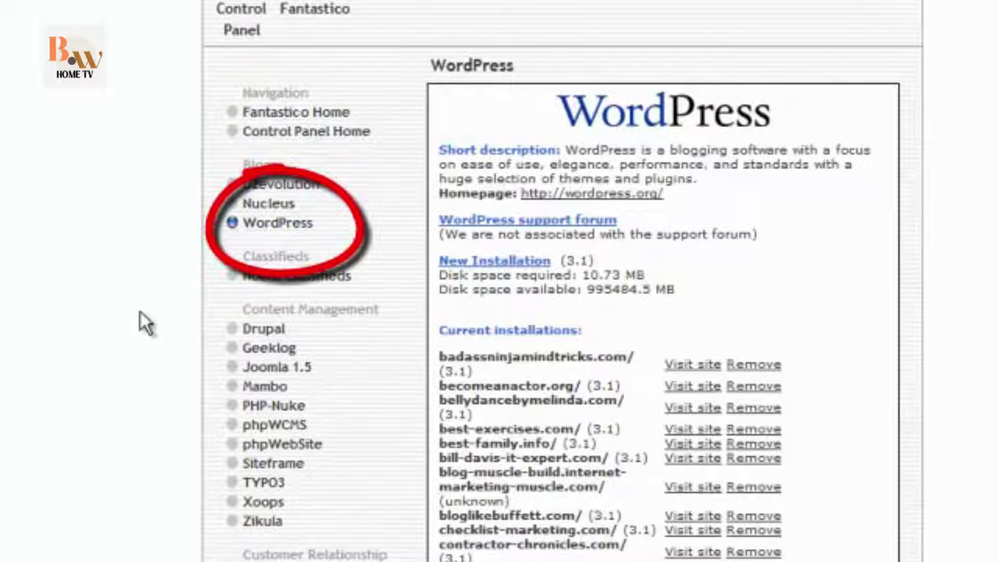
click(465, 262)
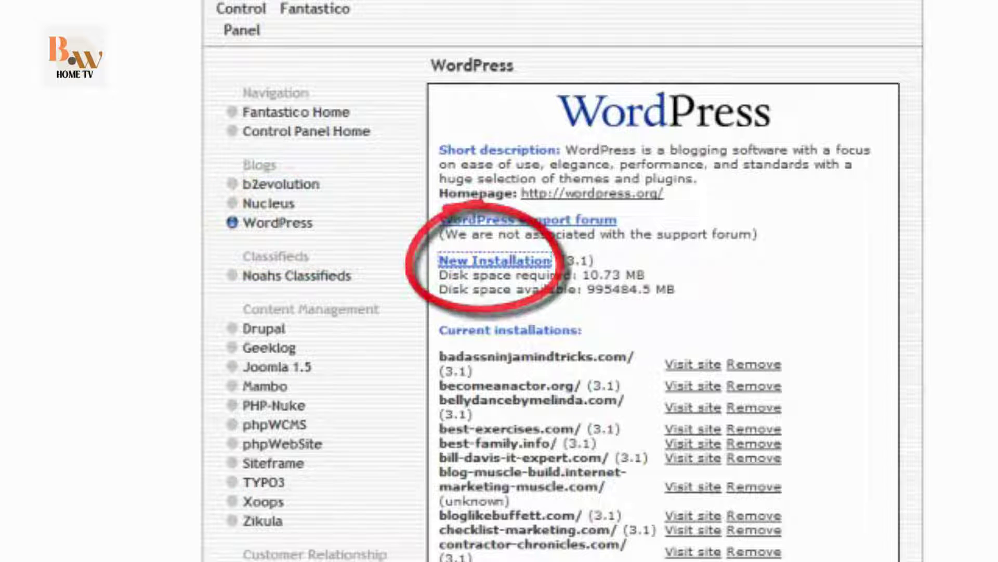
Target theultimateguidetowordpress.com and set the administrator username to admin.
click(765, 224)
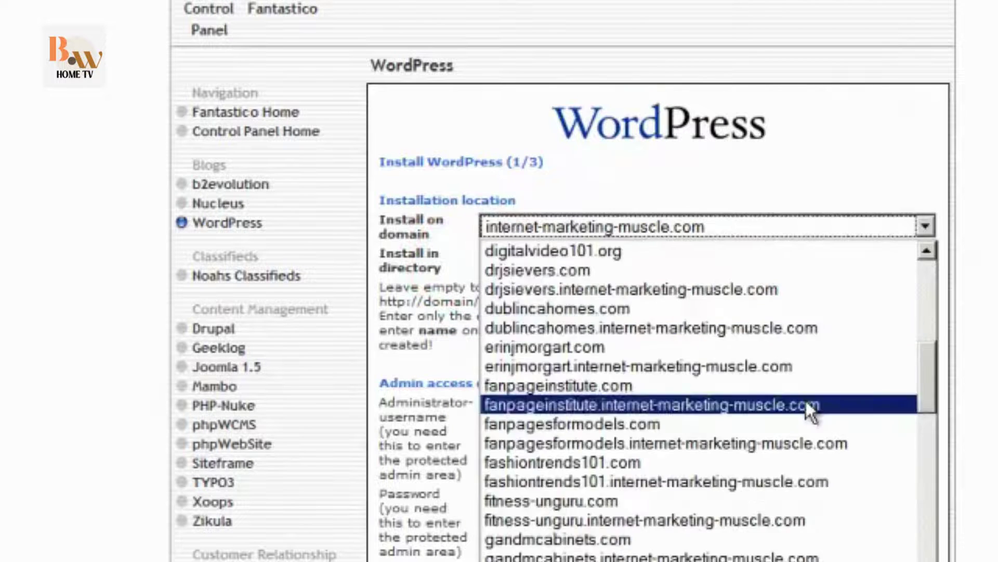
scroll(806, 400, down, 15)
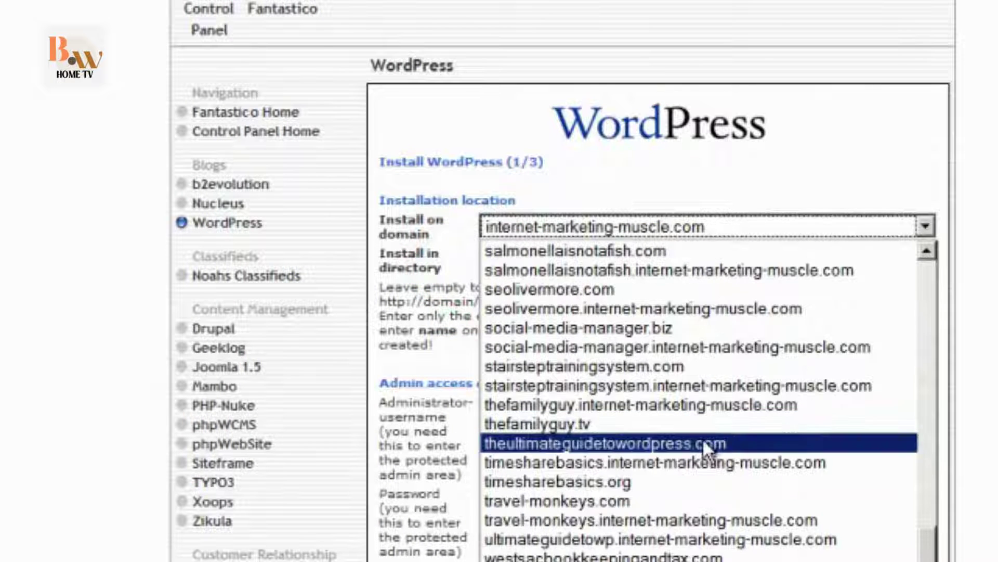
click(703, 443)
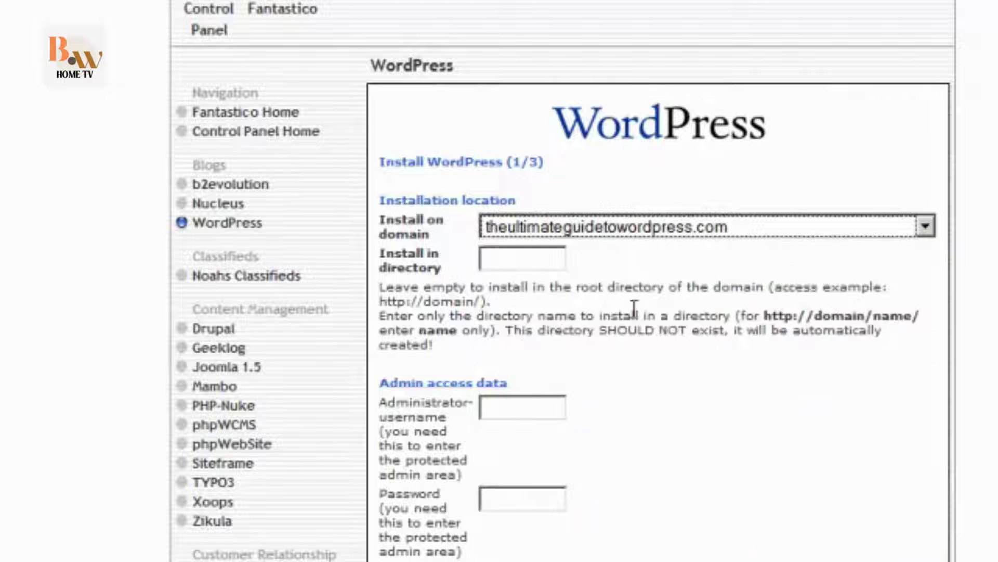
click(514, 406)
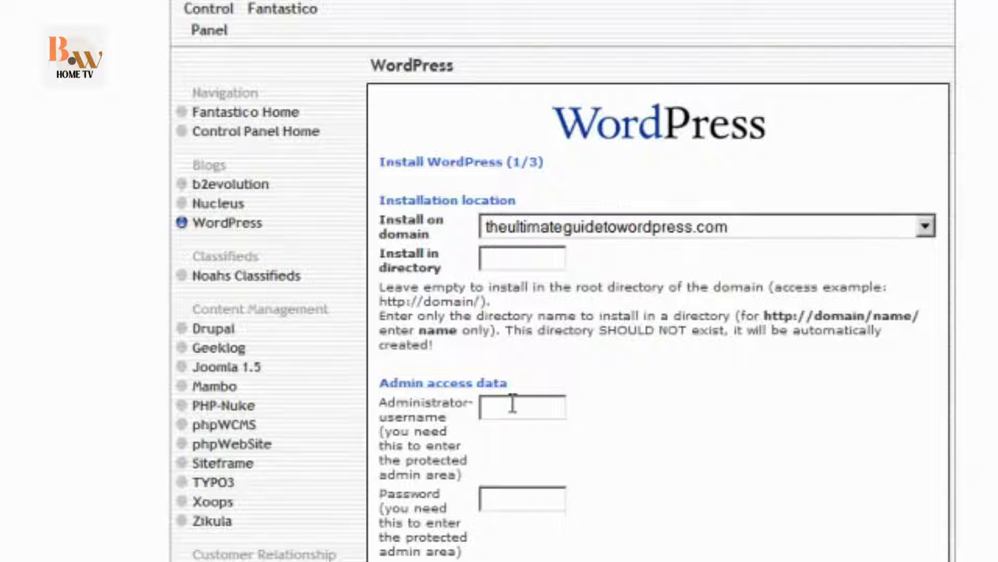
text(admin)
key(Tab)
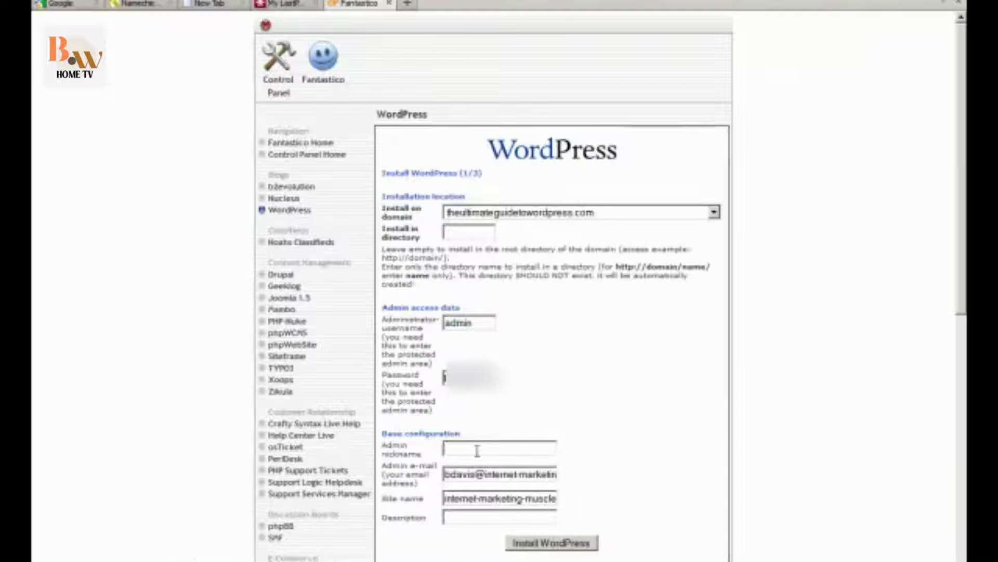
Enter nickname admin, the admin e-mail, site name 'The Ultimate Guide to Wordpress' and description 'How to set up and use WordPress'.
click(477, 451)
text(admin)
key(Tab)
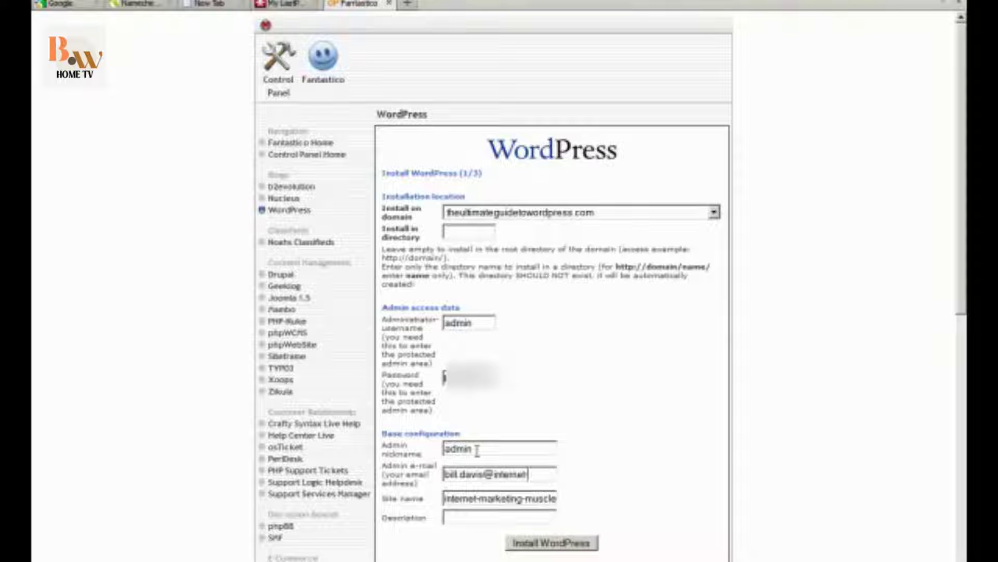
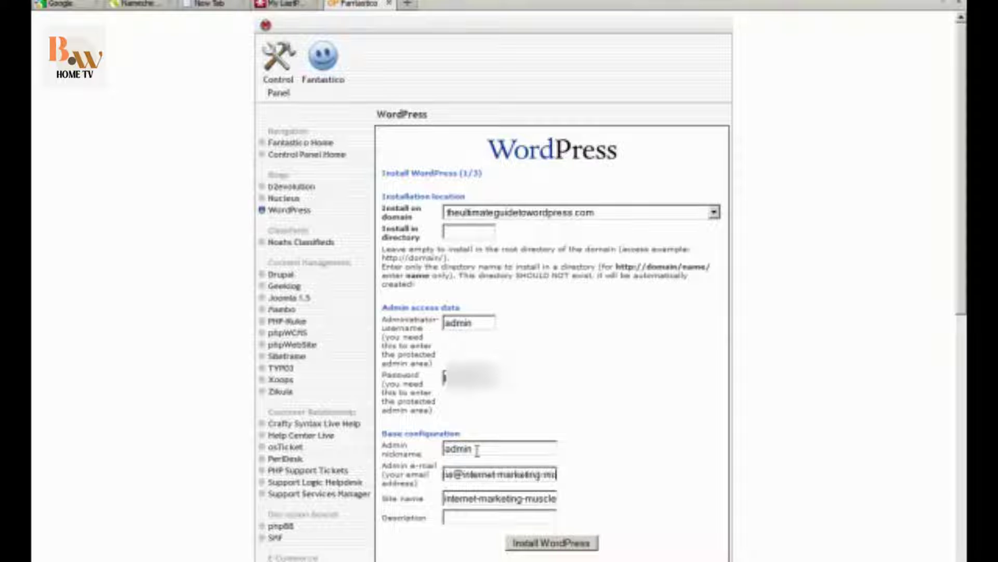
key(Tab)
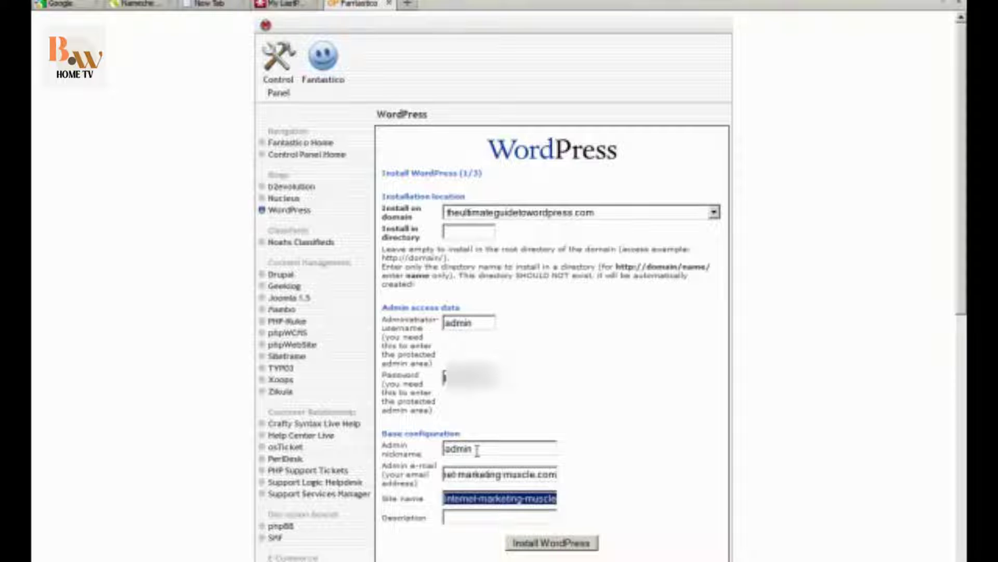
text(The Ult)
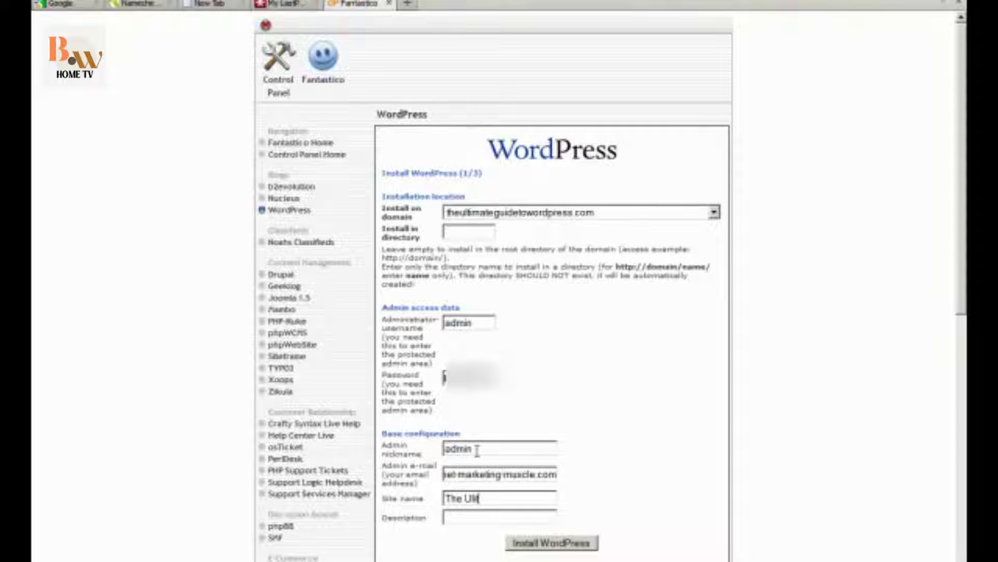
text(imate Guide to Wordp)
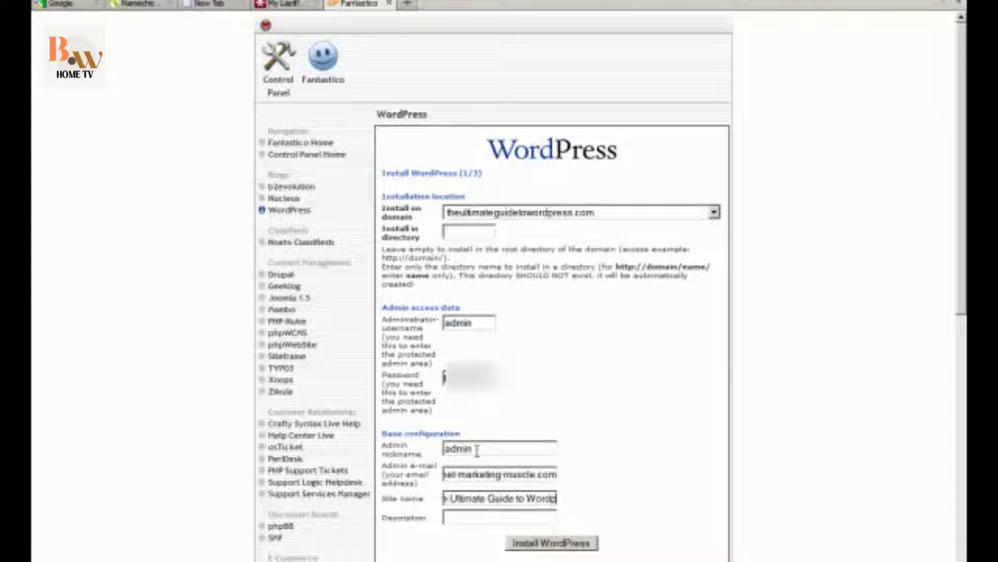
text(ress)
key(Tab)
key(shift+Tab)
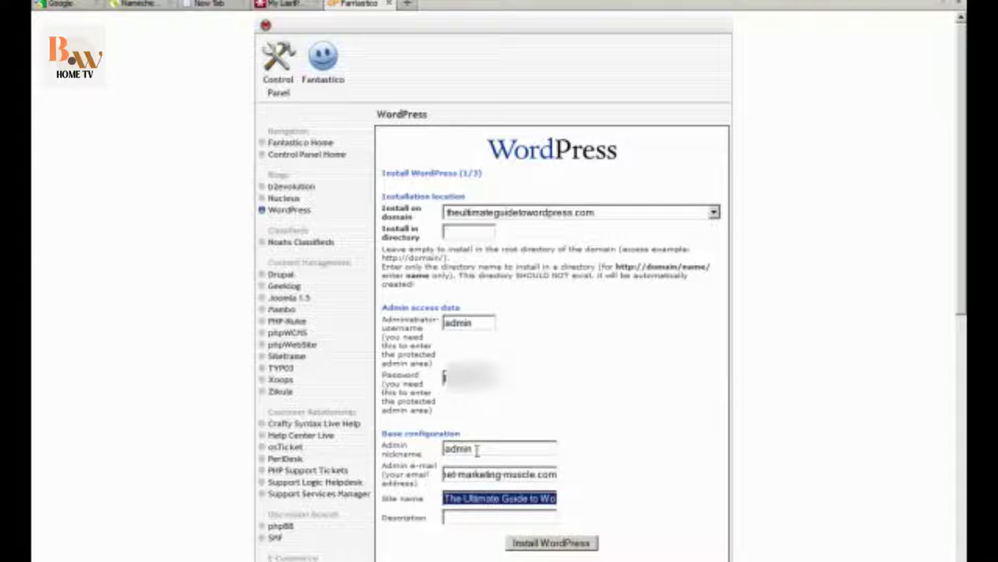
key(Tab)
text(How to)
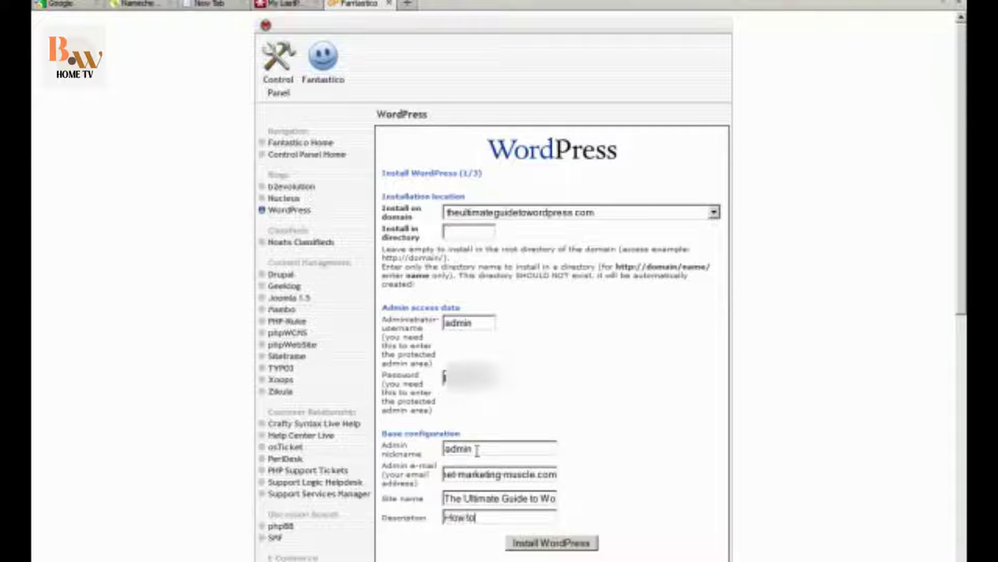
text( set up and use W)
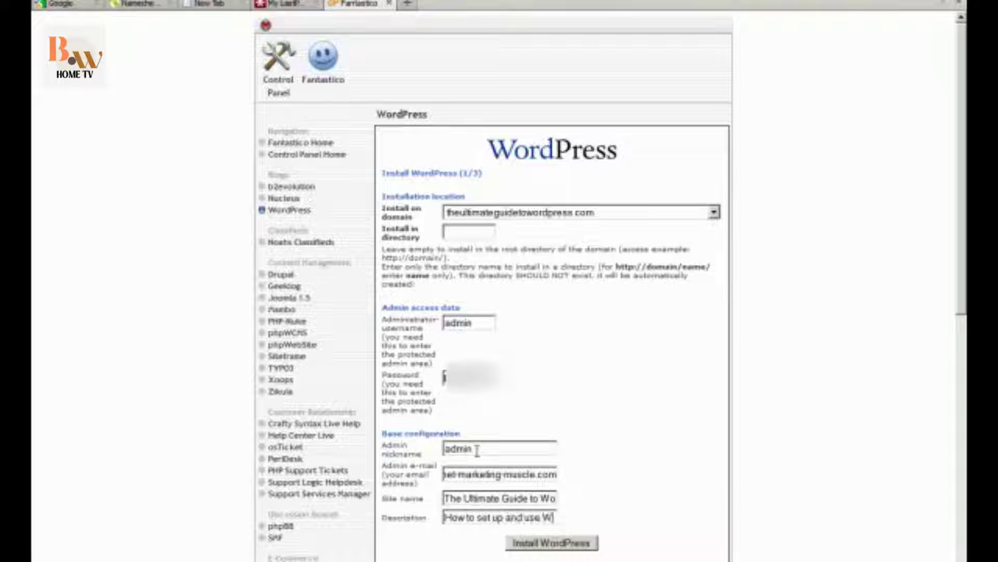
text(ordPress)
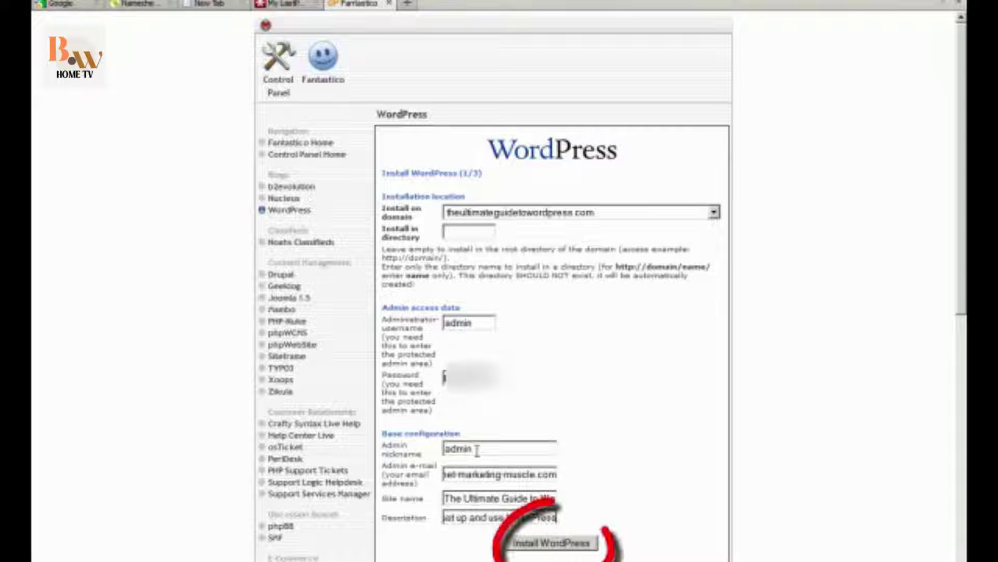
Submit and finish the WordPress install, then open the new site's wp-admin login page.
click(563, 546)
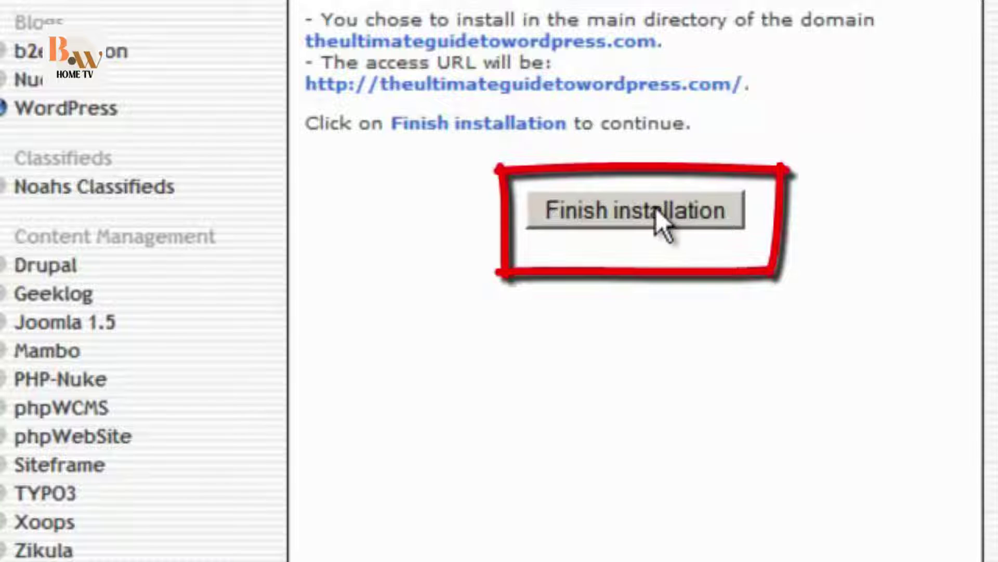
click(555, 178)
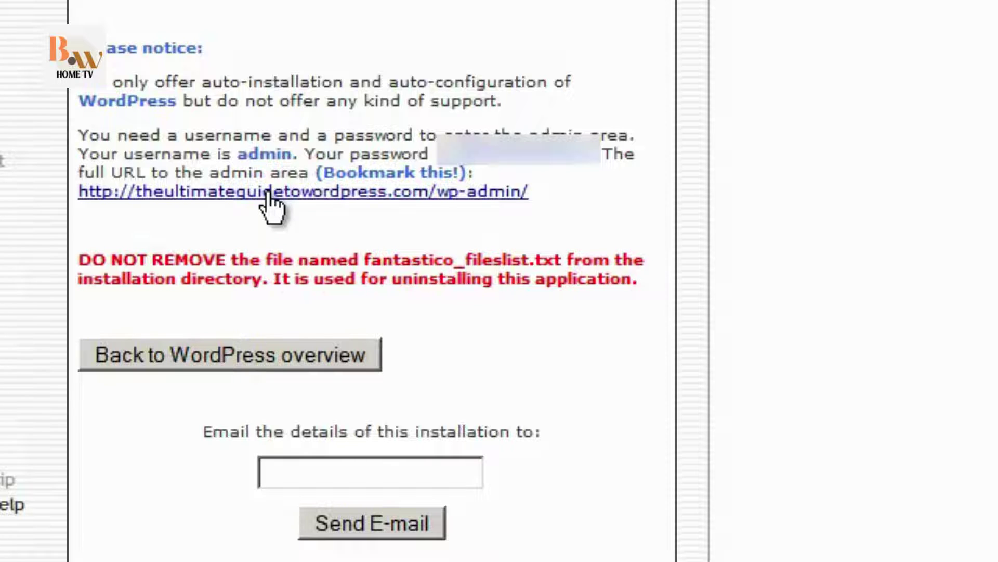
click(269, 193)
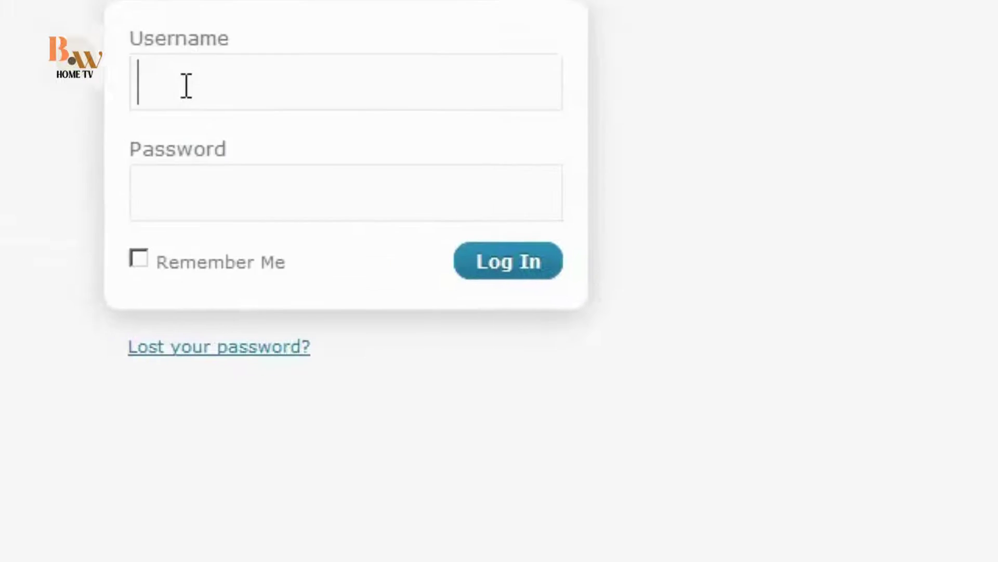
Sign in with username admin and open the site's front page in a new tab.
text(admin)
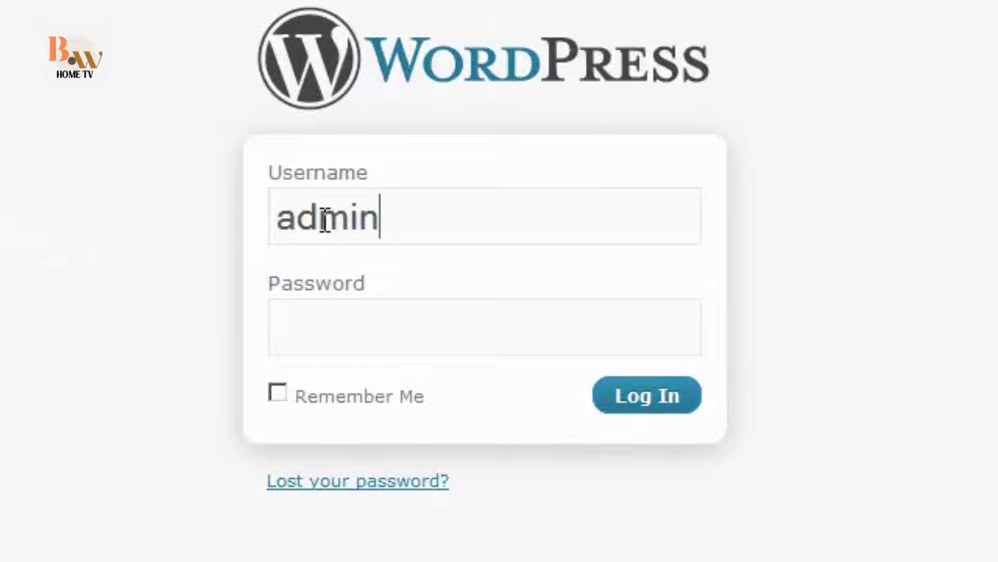
key(Tab)
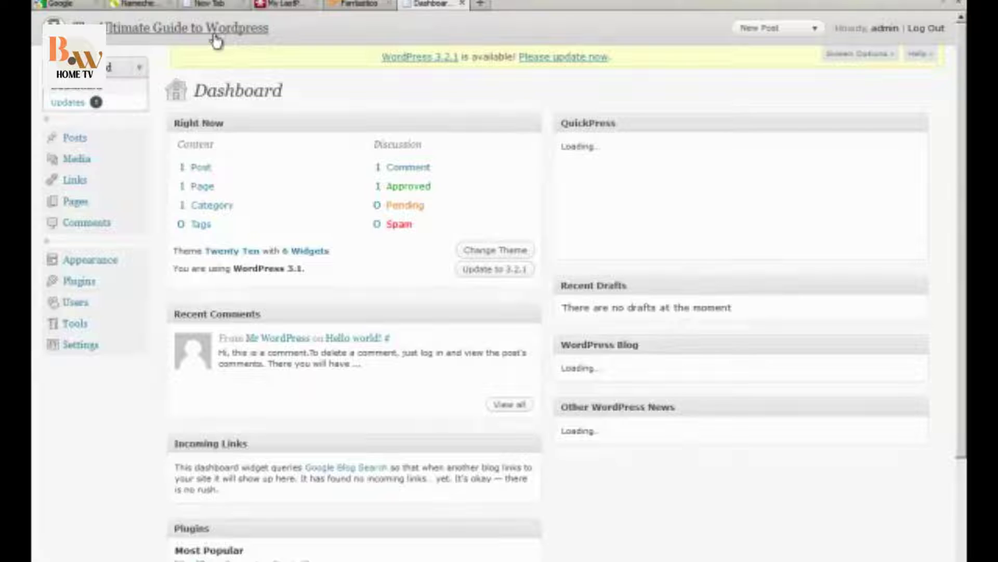
middle_click(216, 40)
click(507, 5)
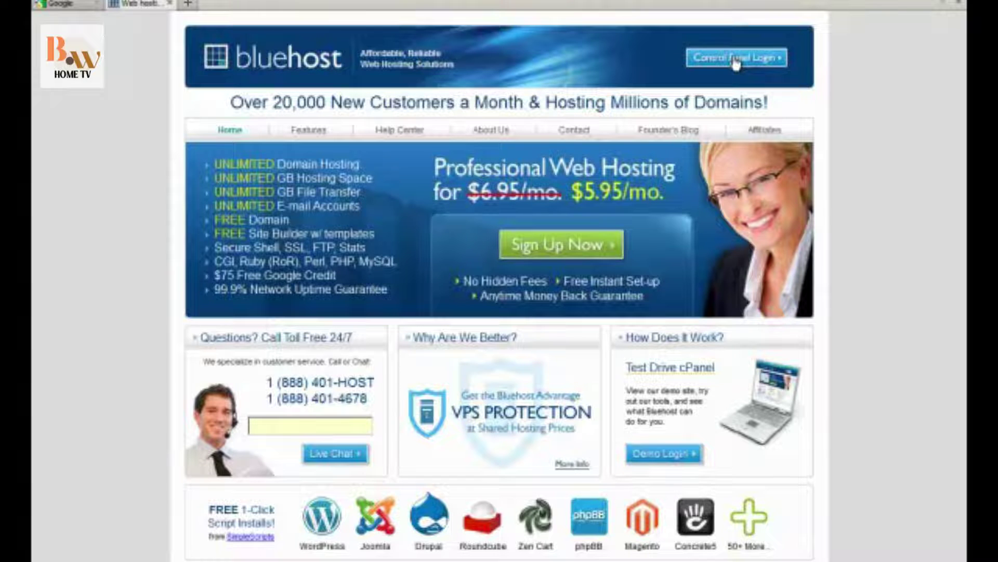
Go to Bluehost's Control Panel Login from the home page.
click(733, 65)
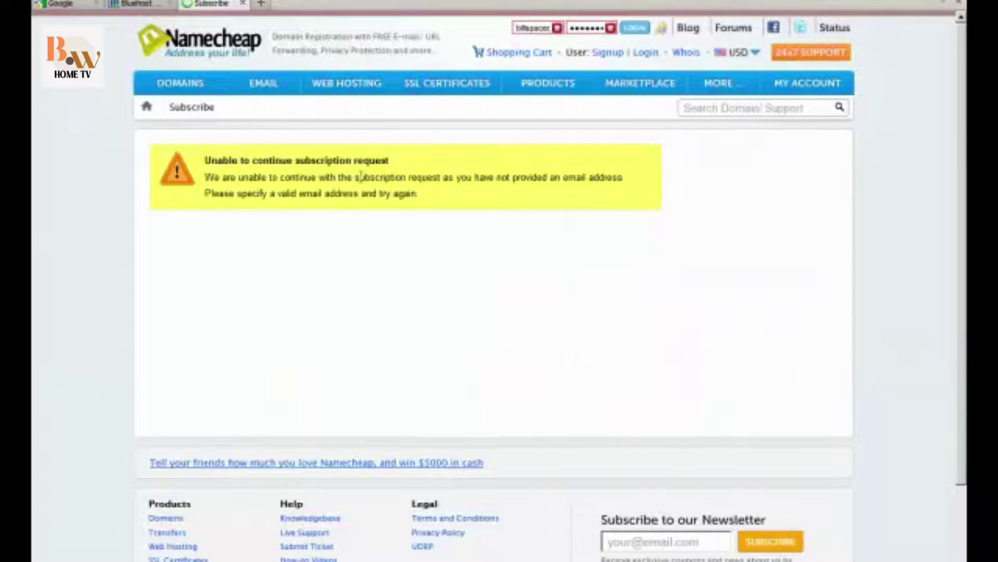
Log in to Namecheap through Manage Domains and open livermoretattoos.com's settings.
click(179, 89)
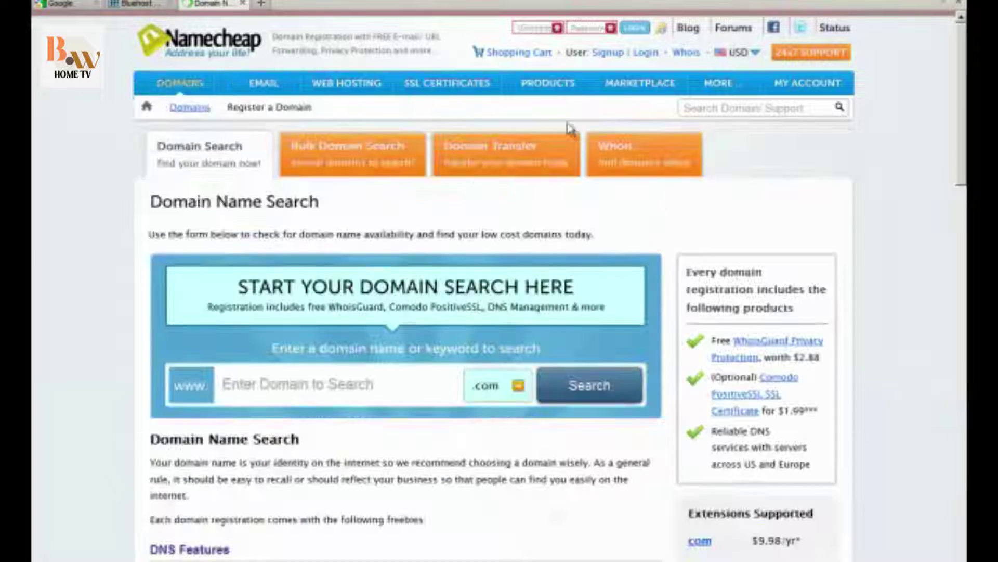
mouse_move(806, 82)
click(764, 120)
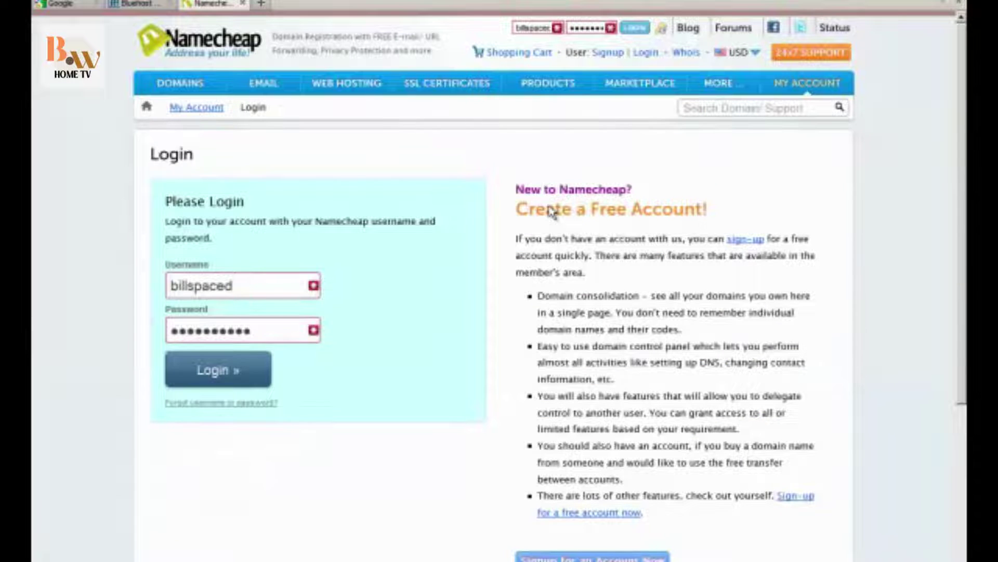
click(215, 378)
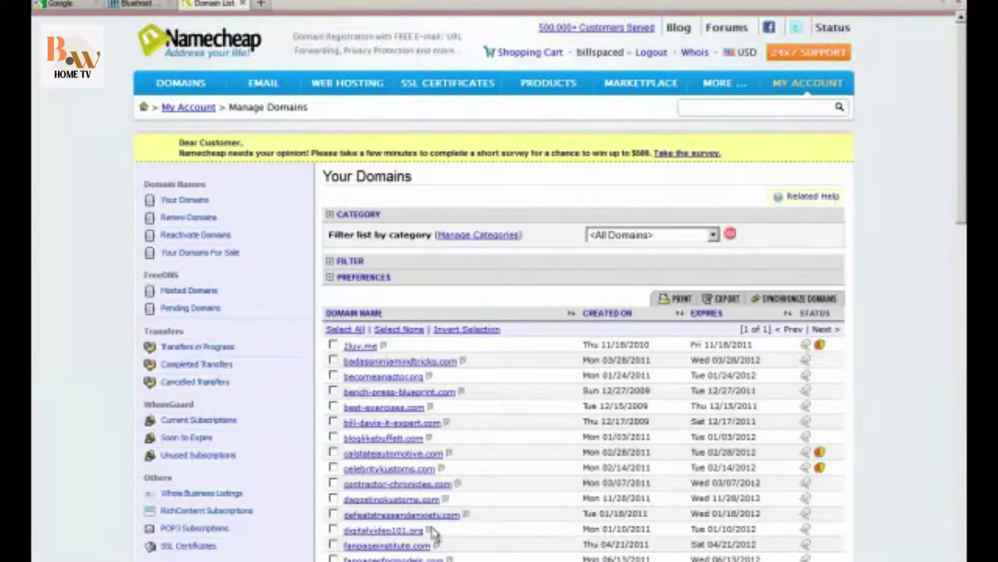
scroll(432, 525, down, 10)
scroll(431, 525, down, 3)
scroll(421, 444, up, 3)
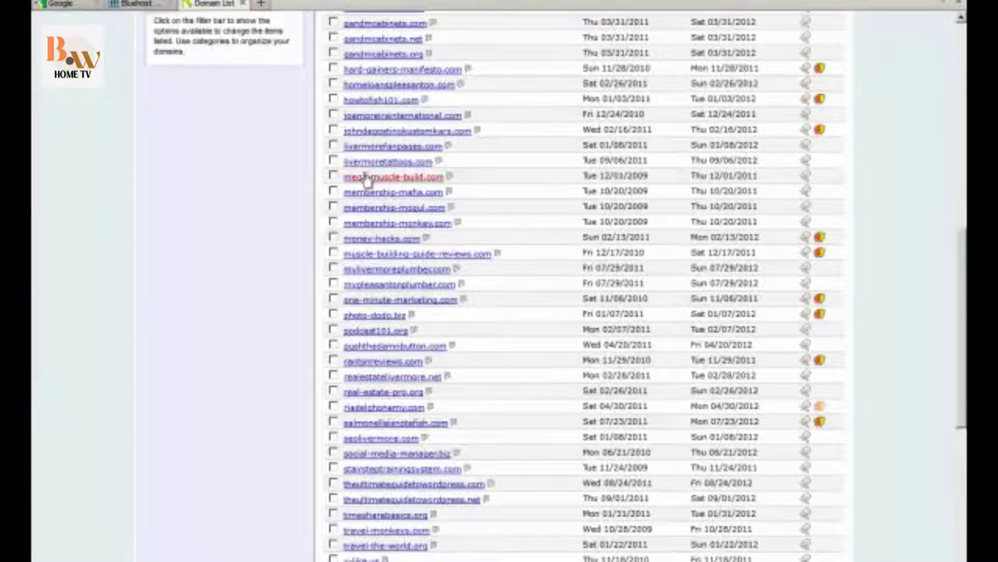
click(380, 164)
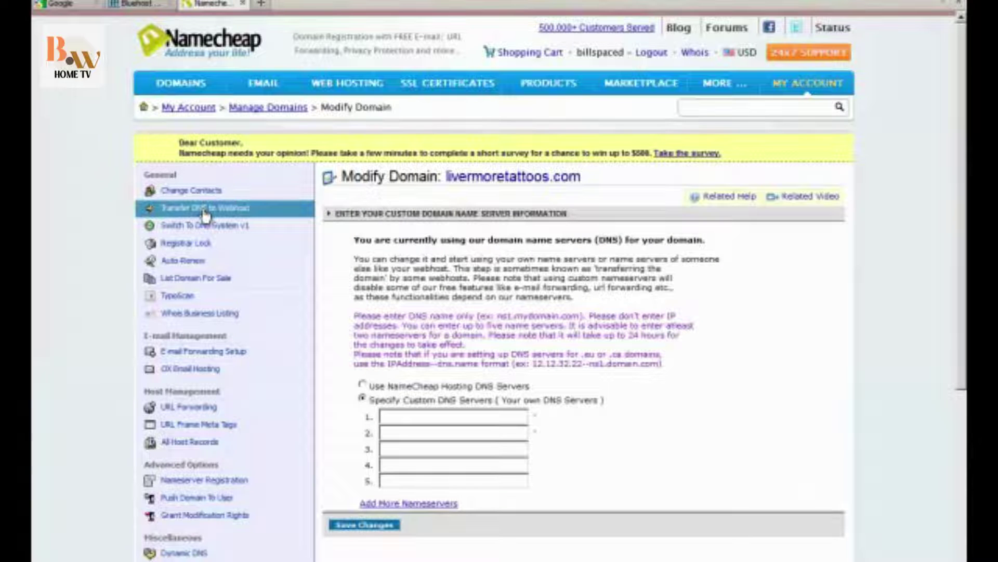
Set the nameservers to ns1.bluehost.com and ns2.bluehost.com and save.
text(ns1.bluehost.com)
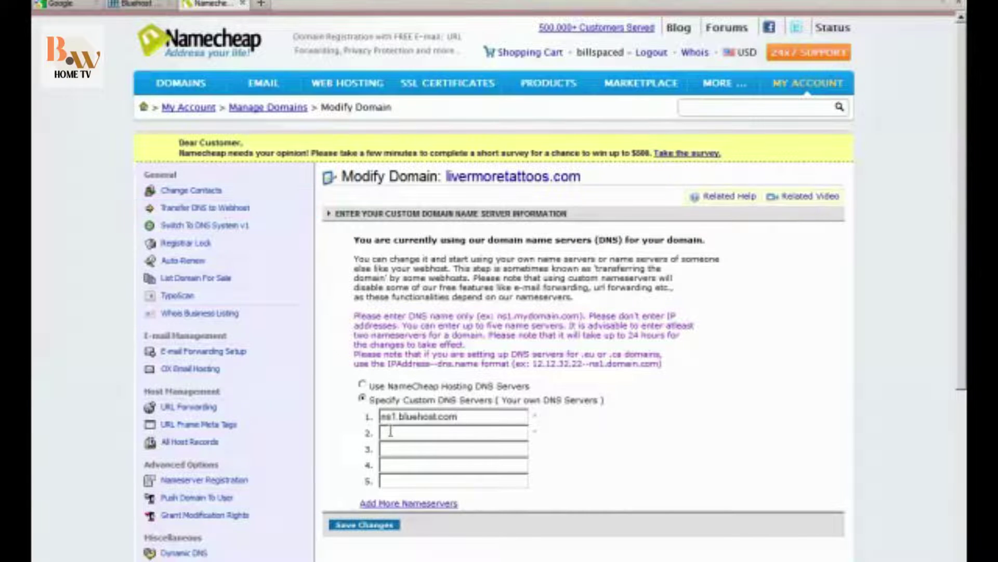
click(387, 431)
text(ns1.bluehost.com)
click(351, 525)
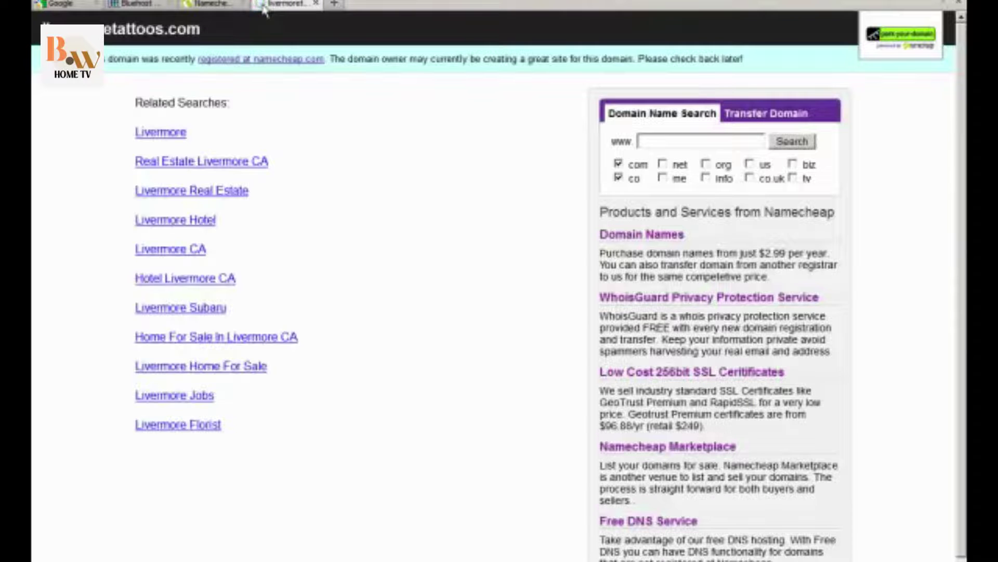
Check the 'Domain name servers updated' notice, then view livermoretattoos.com's new Bluehost page.
click(229, 4)
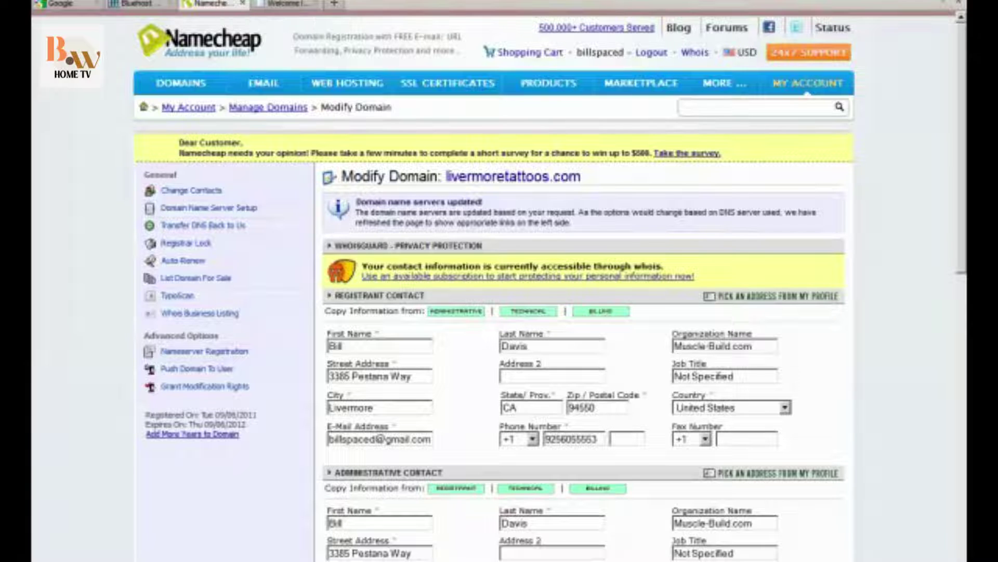
click(283, 4)
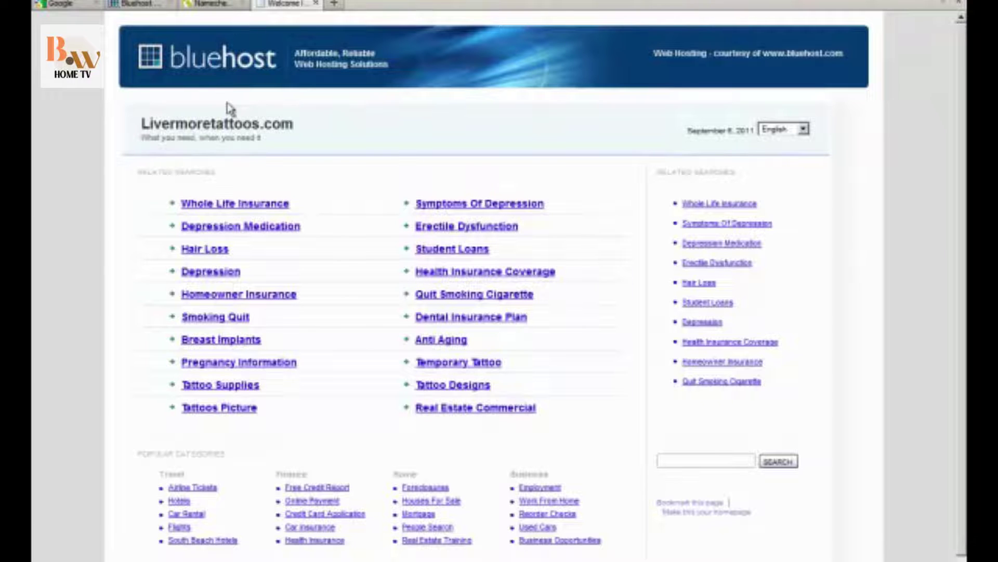
Return to the Bluehost cPanel tab and scroll down to the Domains section.
click(136, 4)
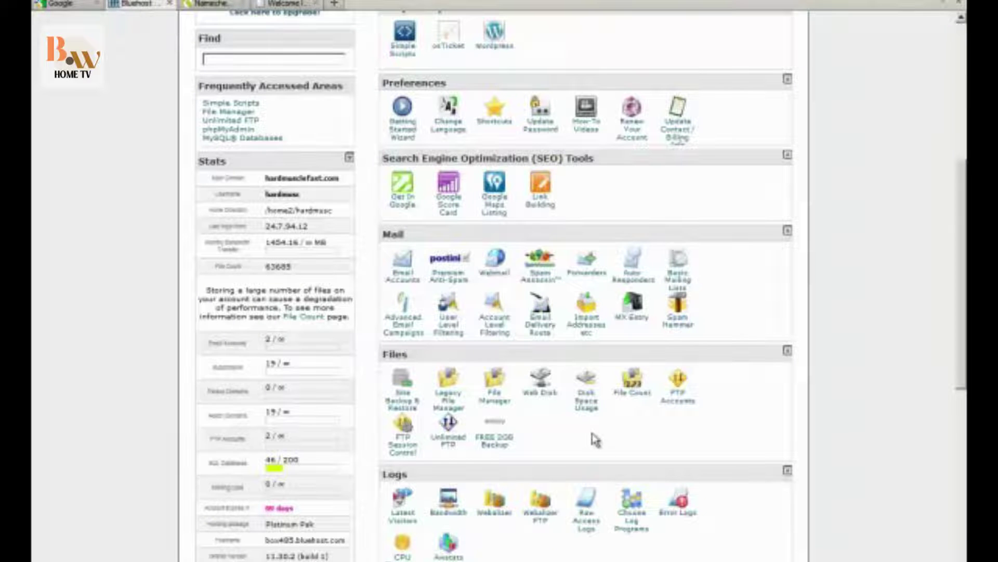
scroll(891, 443, down, 4)
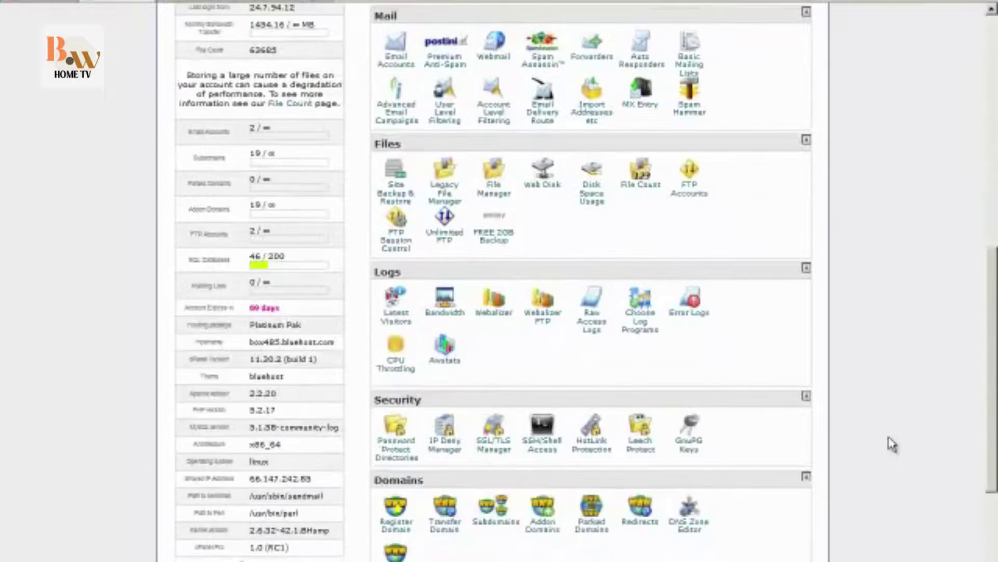
scroll(890, 443, down, 4)
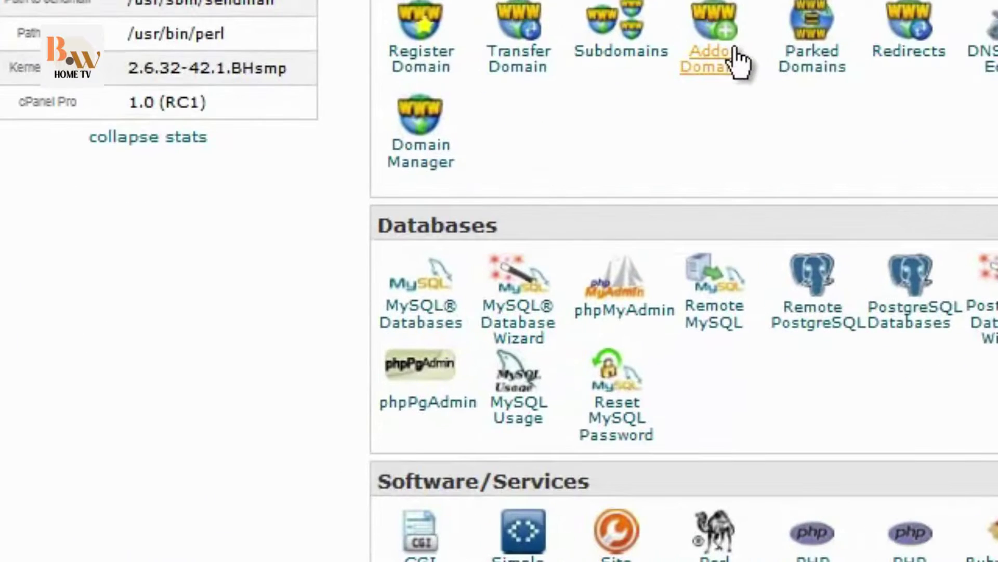
Open the addon domain tool and enter livermoretattoos.com as the domain to assign.
click(710, 58)
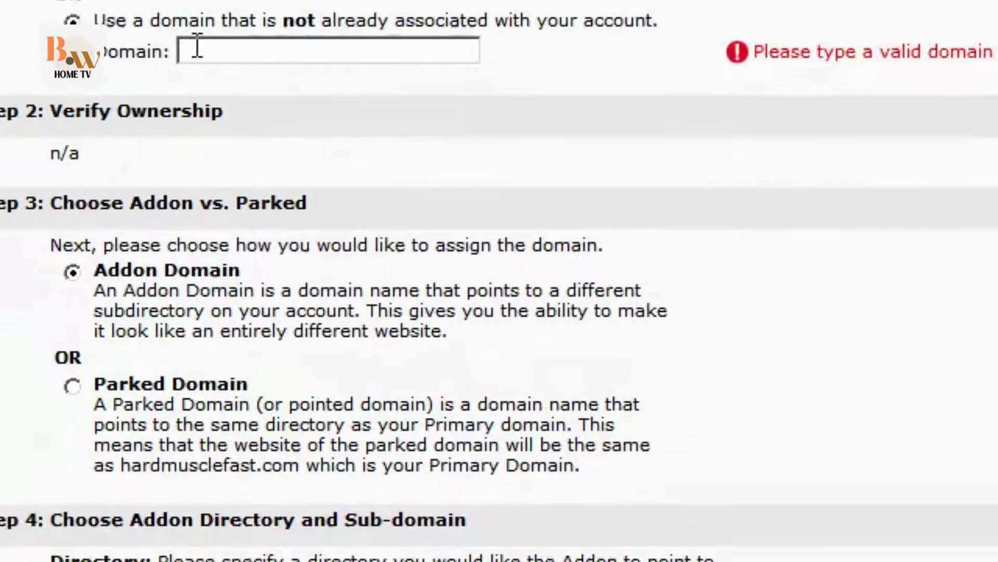
click(249, 130)
text(livermoretattoos.com)
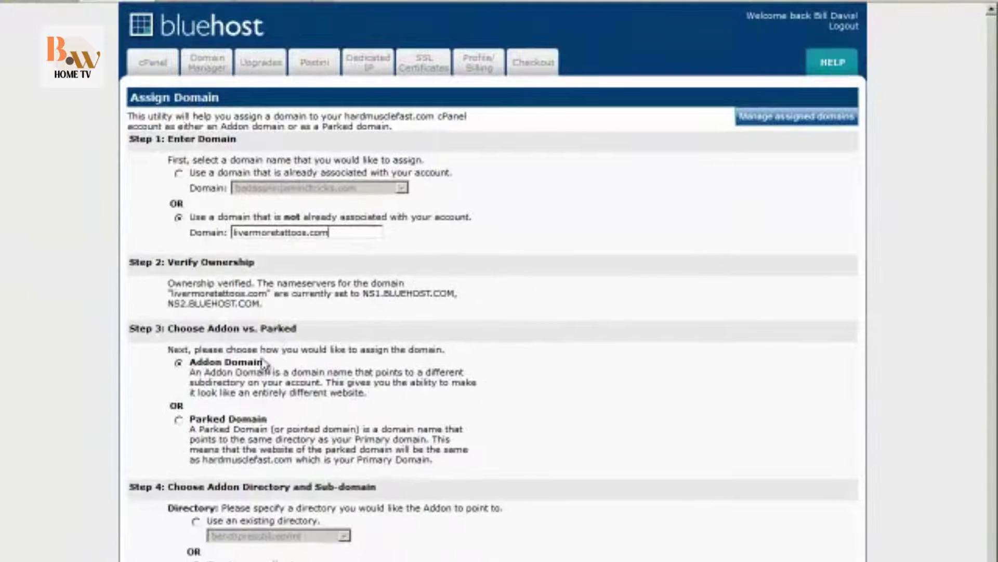
scroll(197, 425, down, 2)
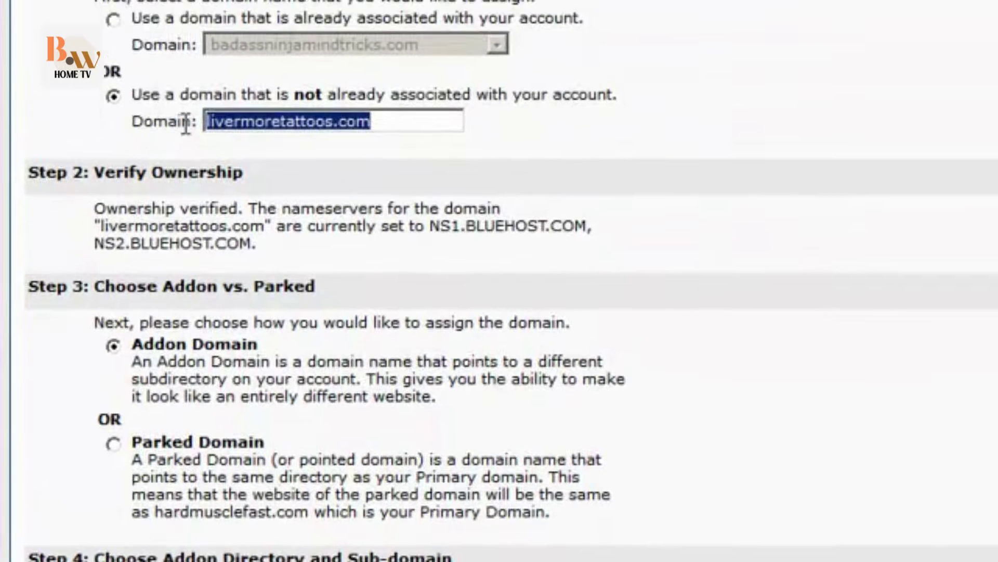
click(92, 373)
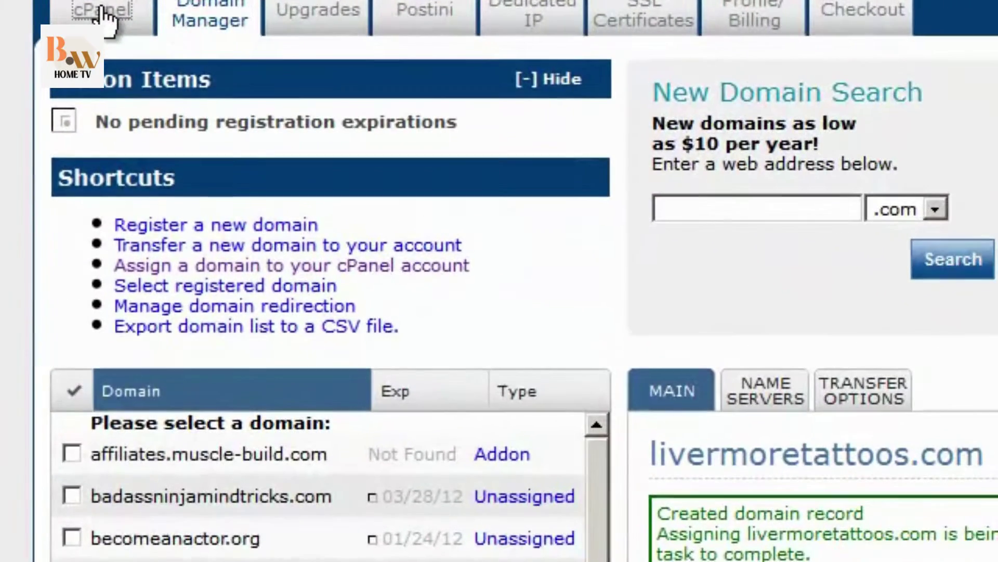
Go back to the cPanel home page and launch SimpleScripts from Software/Services.
click(128, 20)
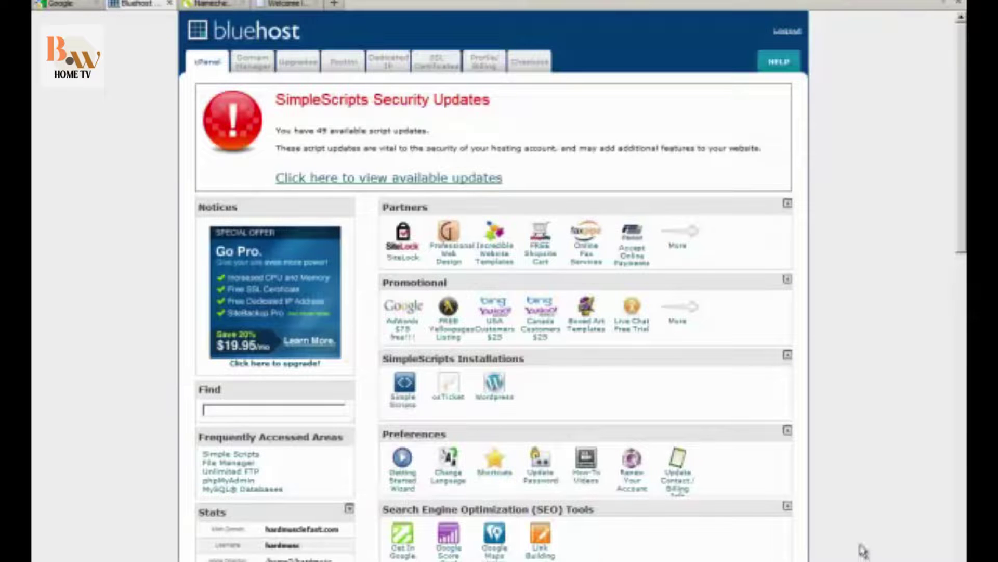
scroll(853, 538, down, 10)
scroll(853, 538, down, 5)
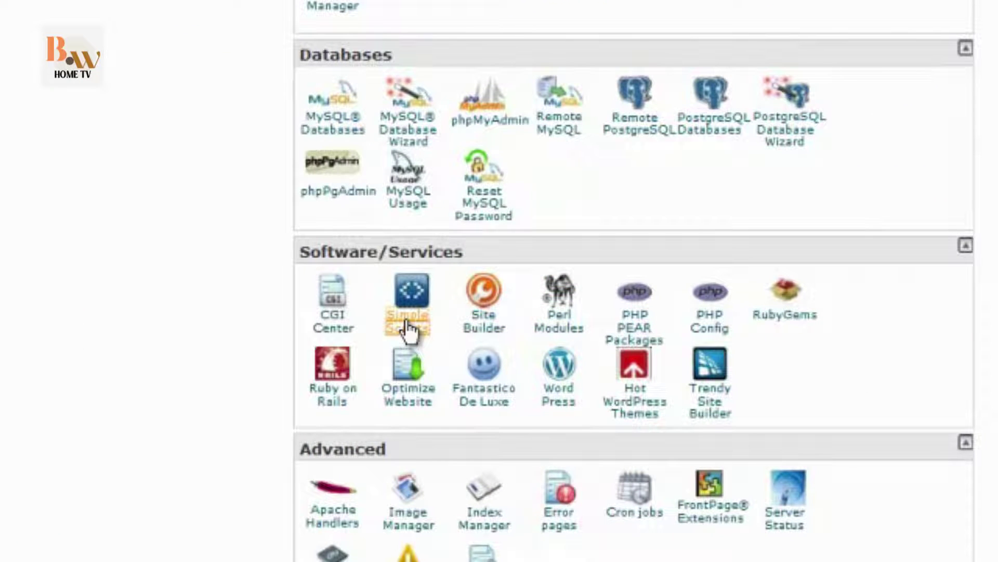
click(409, 328)
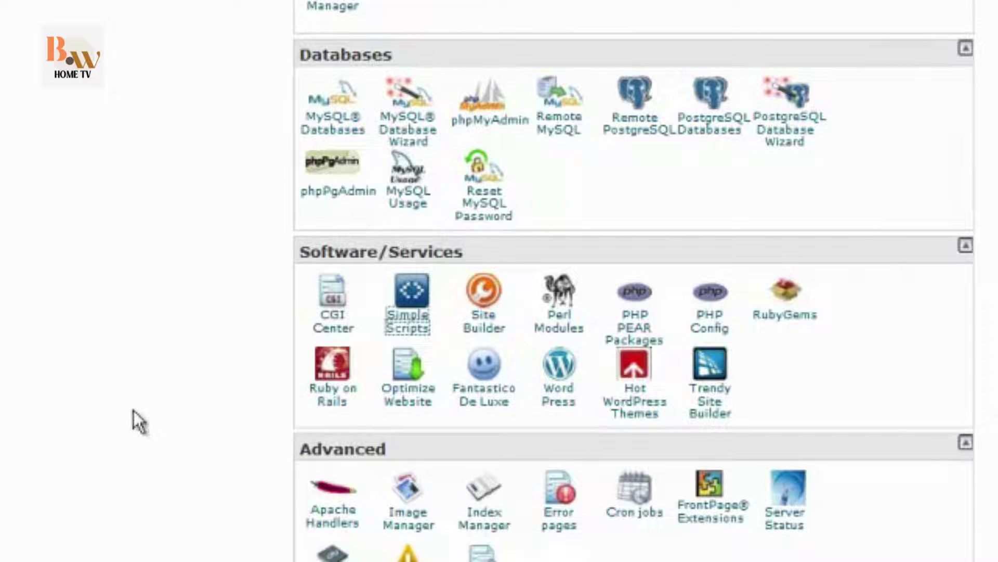
Scroll past the existing WordPress installs and start a new WordPress installation.
scroll(146, 411, down, 10)
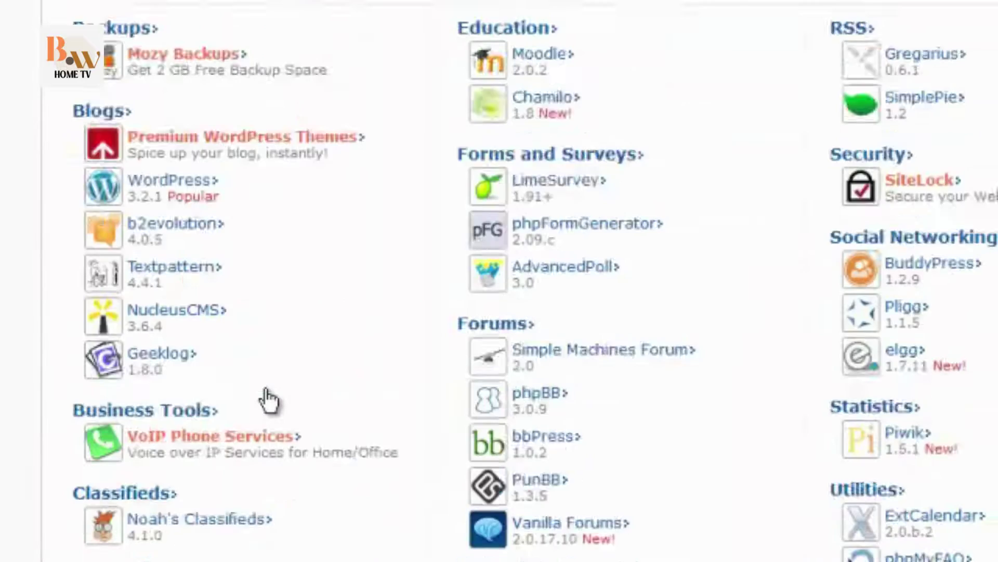
scroll(267, 400, down, 3)
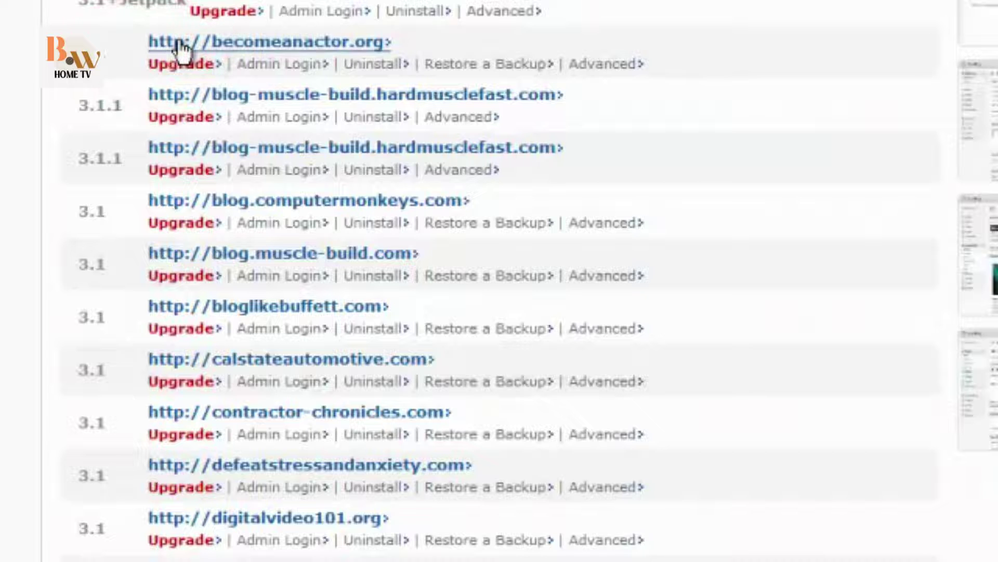
scroll(179, 46, down, 15)
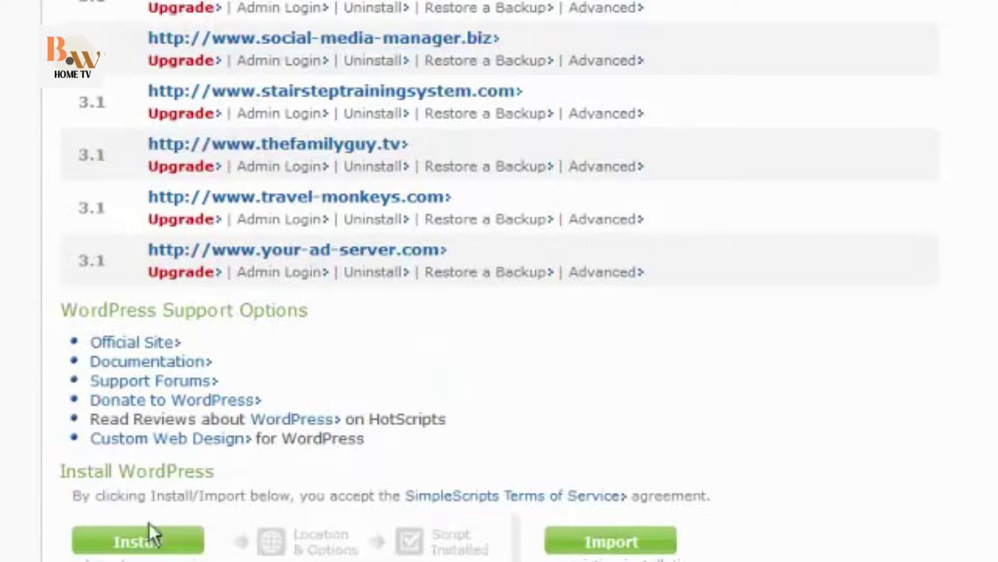
click(149, 541)
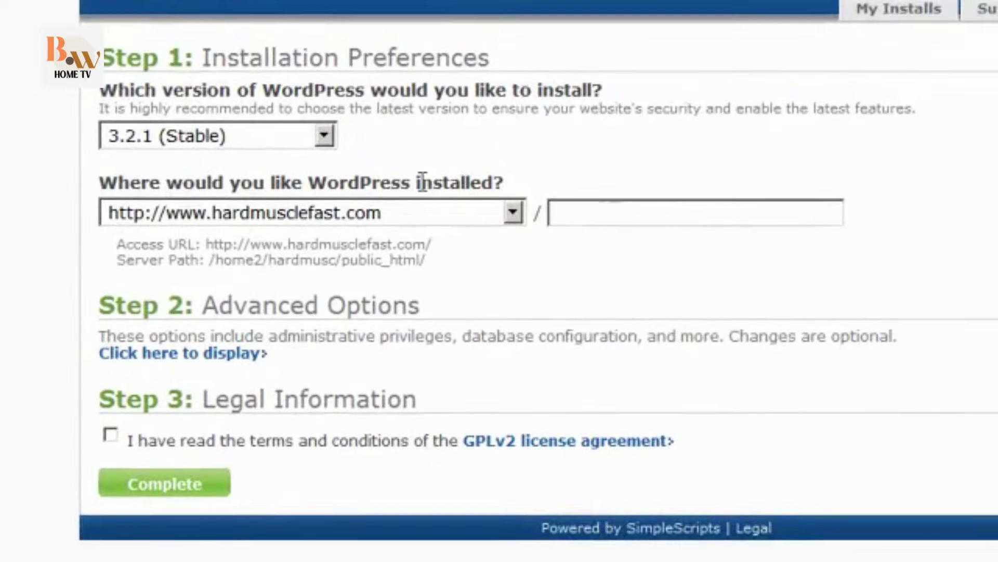
click(347, 210)
scroll(345, 448, down, 10)
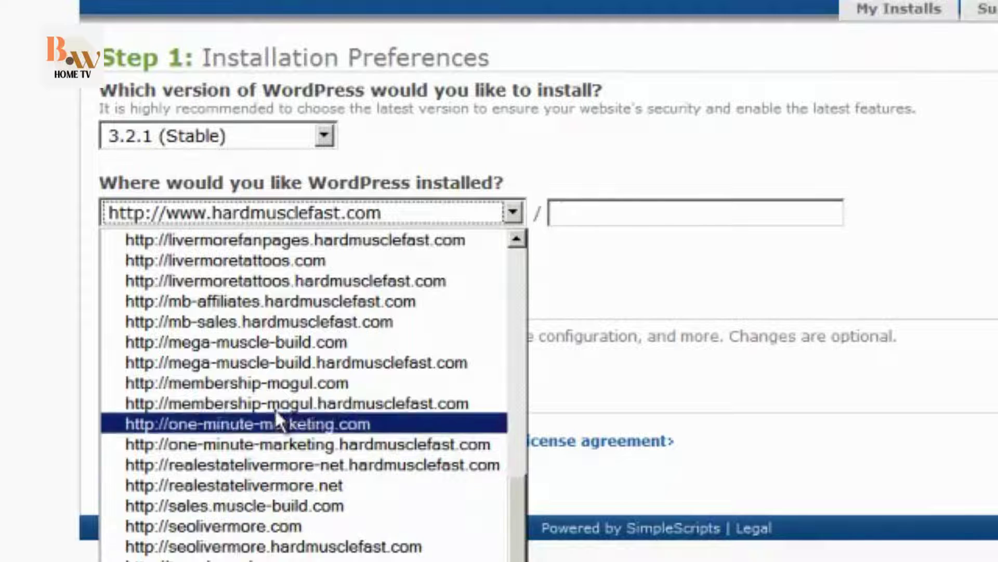
scroll(270, 261, up, 2)
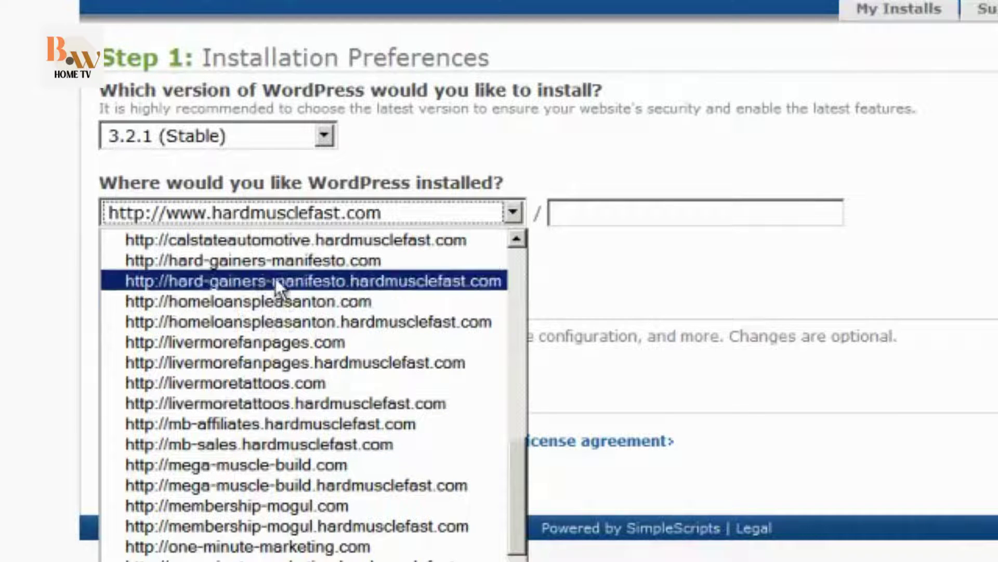
click(266, 381)
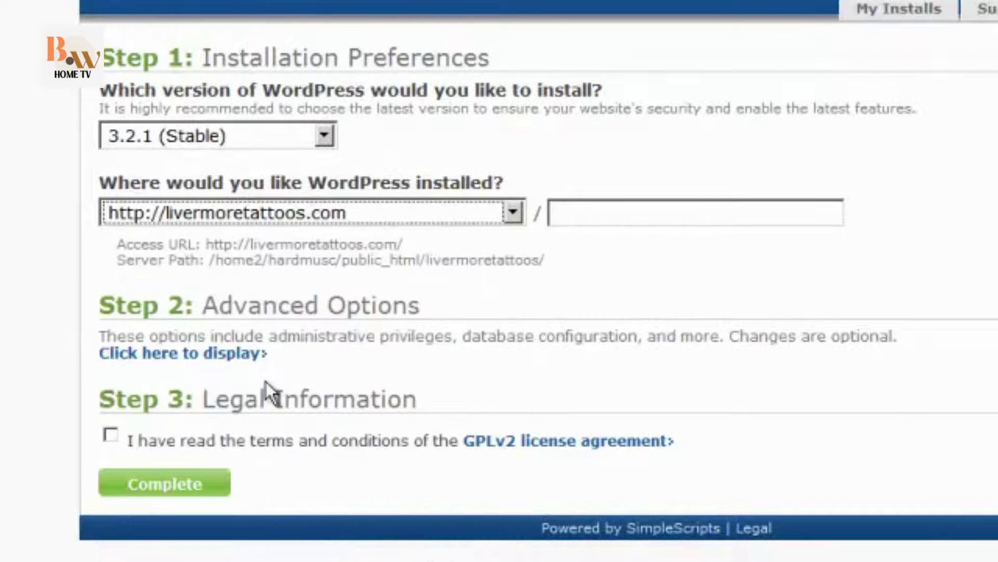
In Advanced Options, replace the site name 'My Blog' with 'Livermore Tattoos'.
click(161, 356)
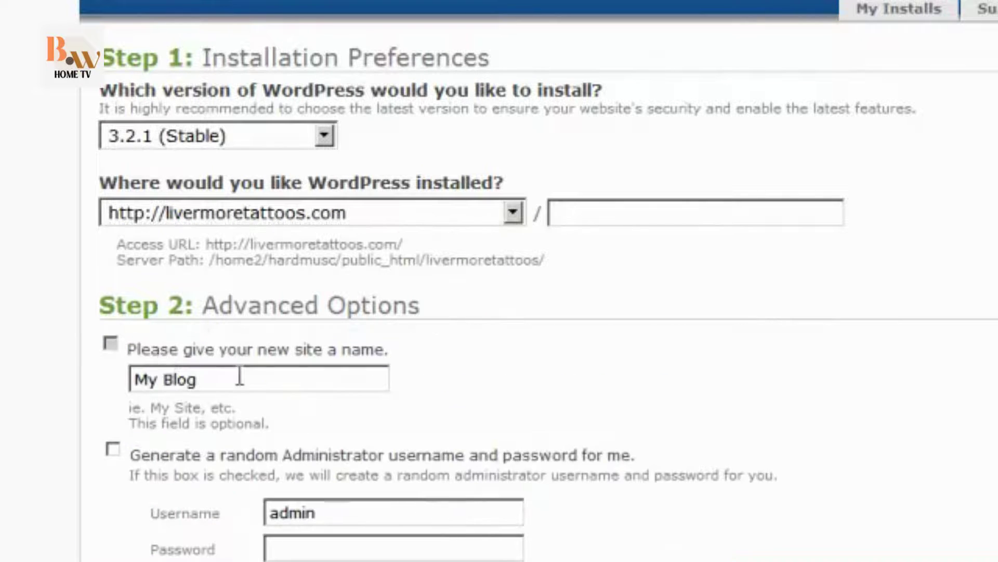
drag(240, 375, 115, 368)
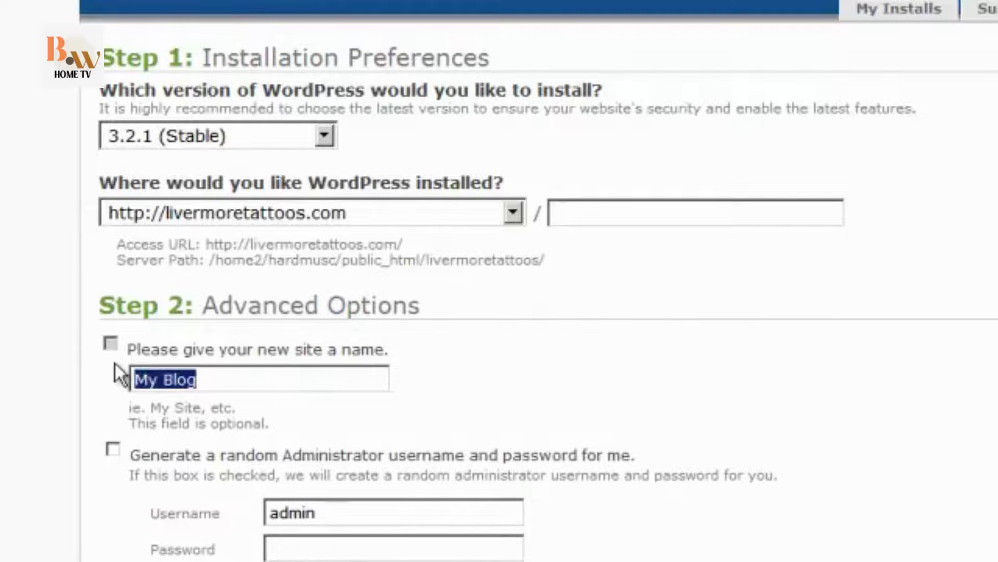
text(Livermore T)
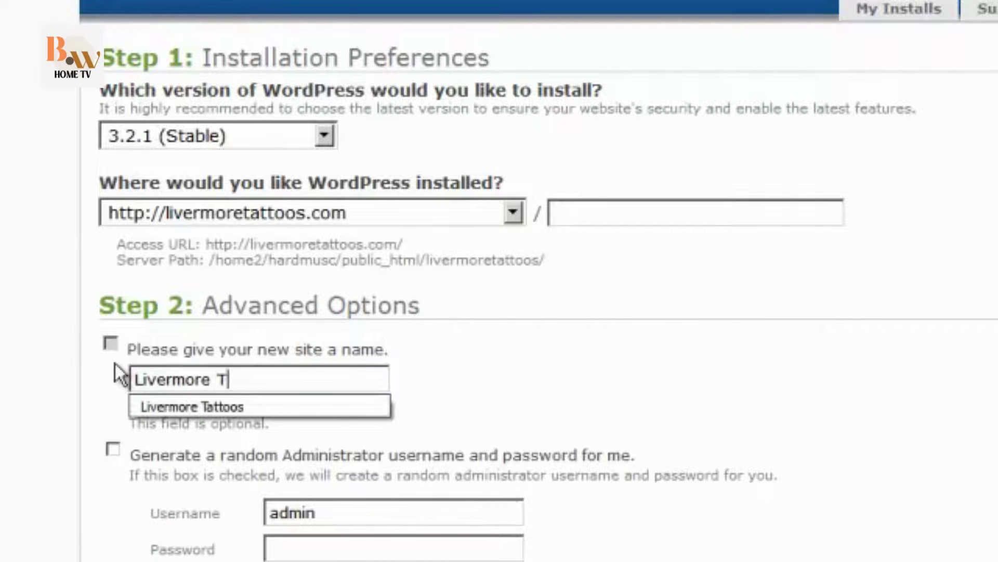
text(attoos)
key(BackSpace)
text(os)
click(64, 519)
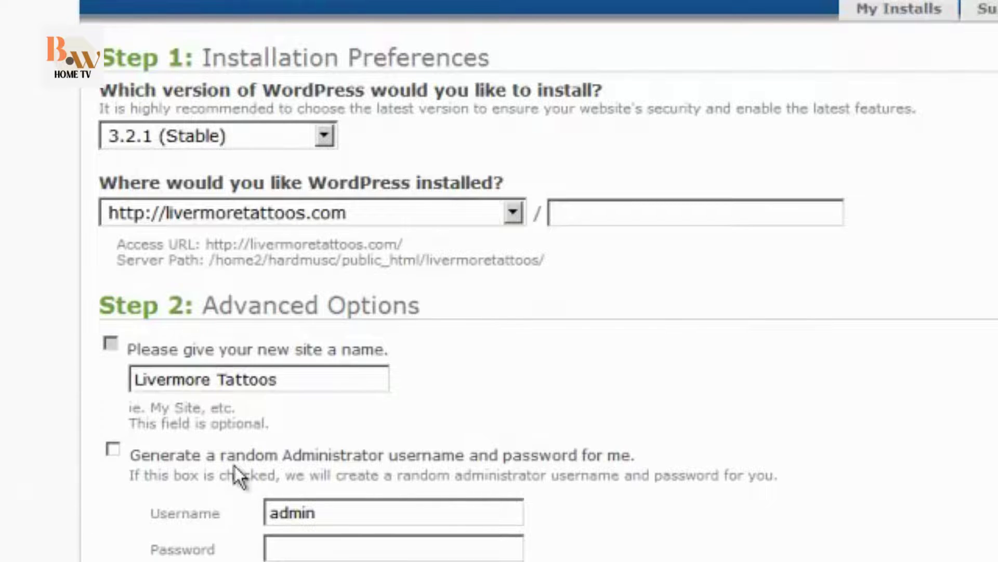
Auto-generate the admin credentials, accept the GPLv2 license, and submit the installation.
click(112, 449)
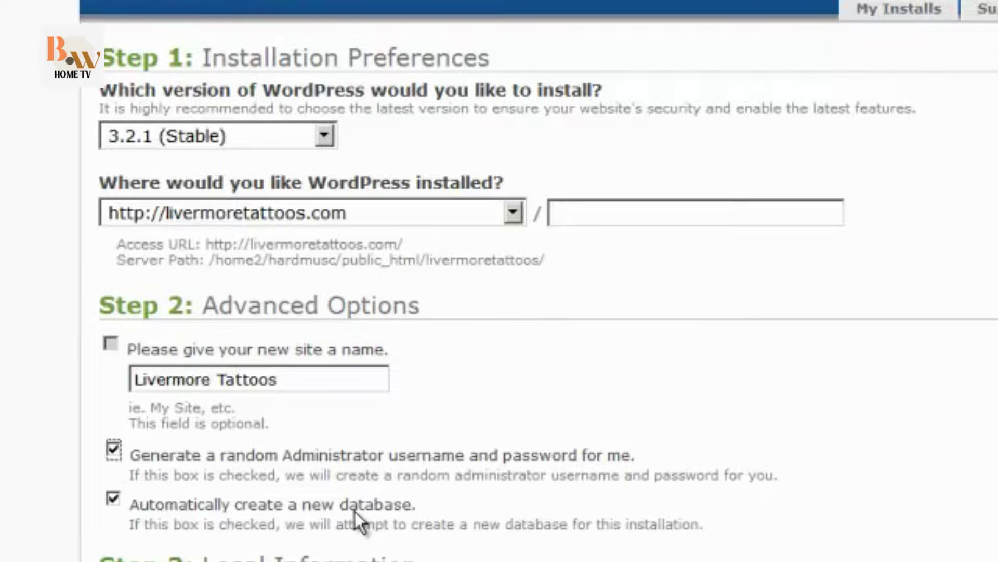
click(86, 510)
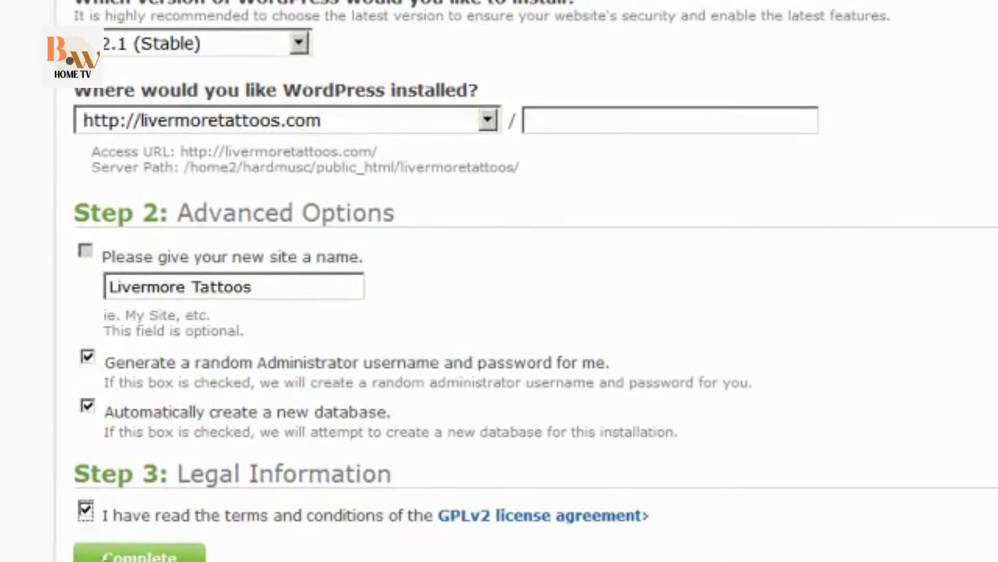
click(120, 556)
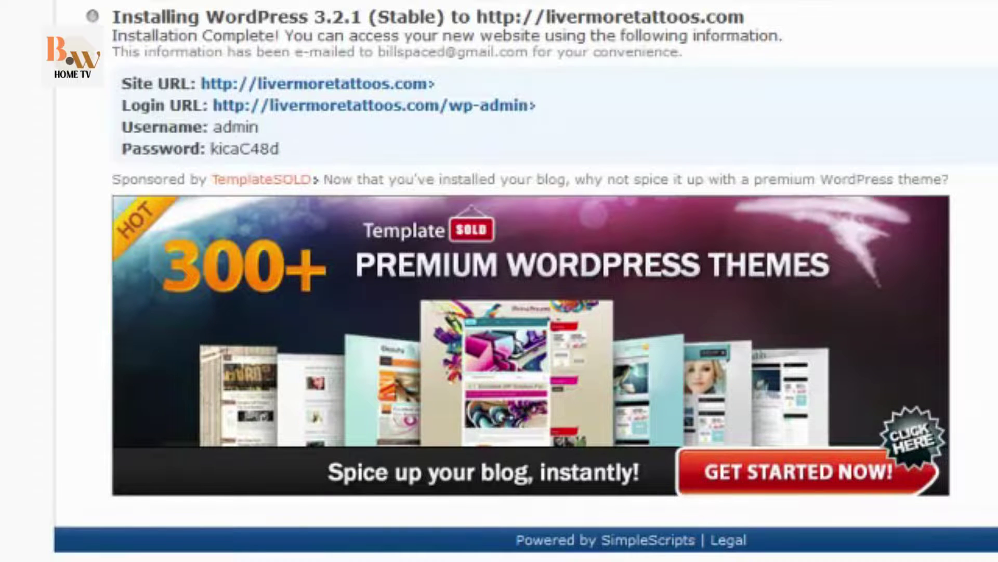
Select the generated admin password so it can be copied.
double_click(247, 151)
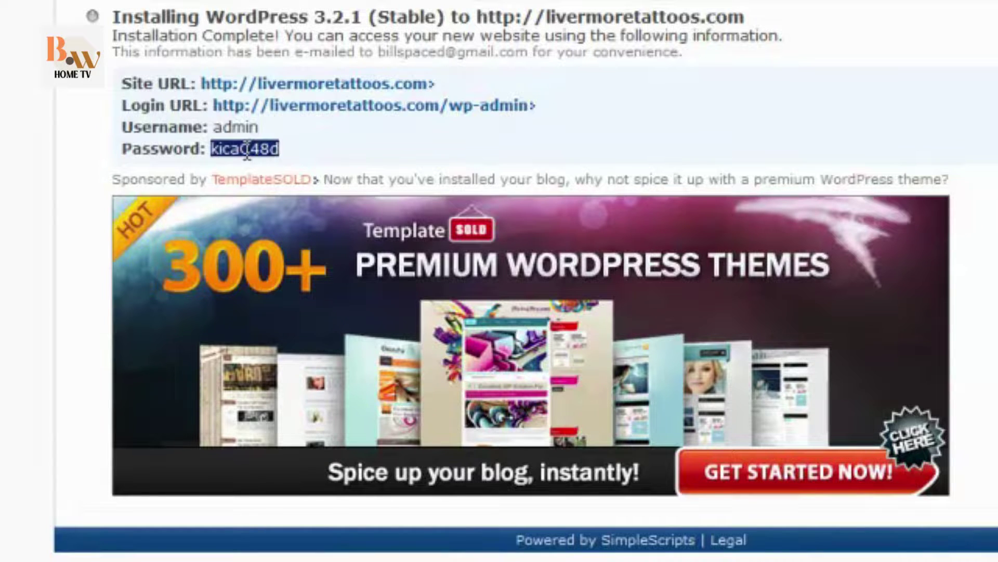
Log in at the new site's wp-admin page with the administrator username and the generated password.
click(373, 106)
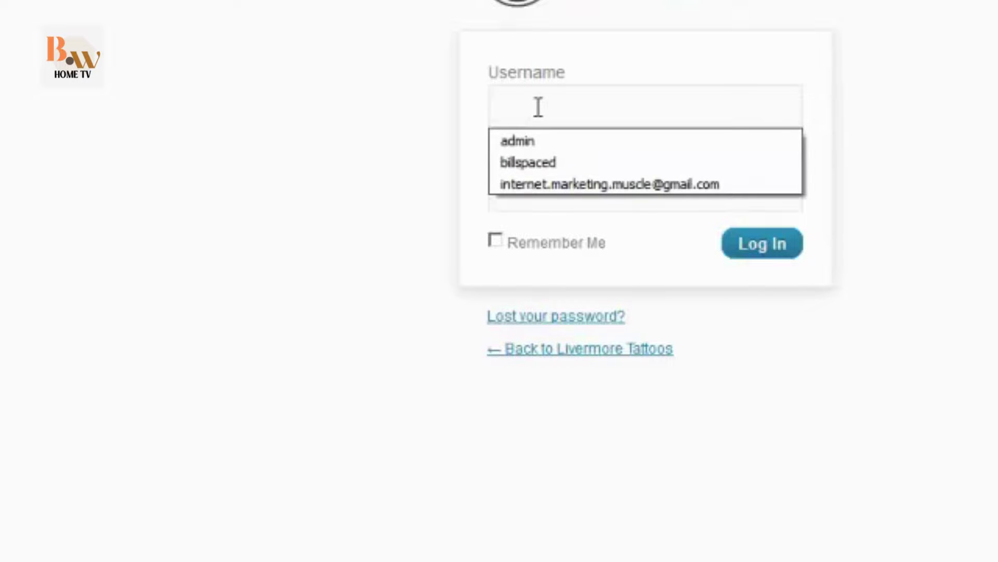
text(admin)
key(Tab)
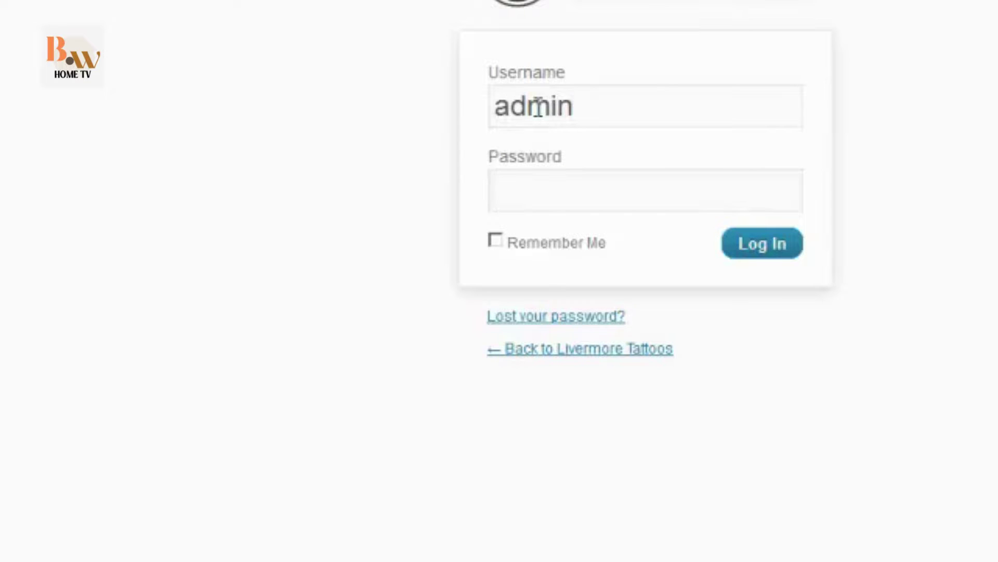
text(********)
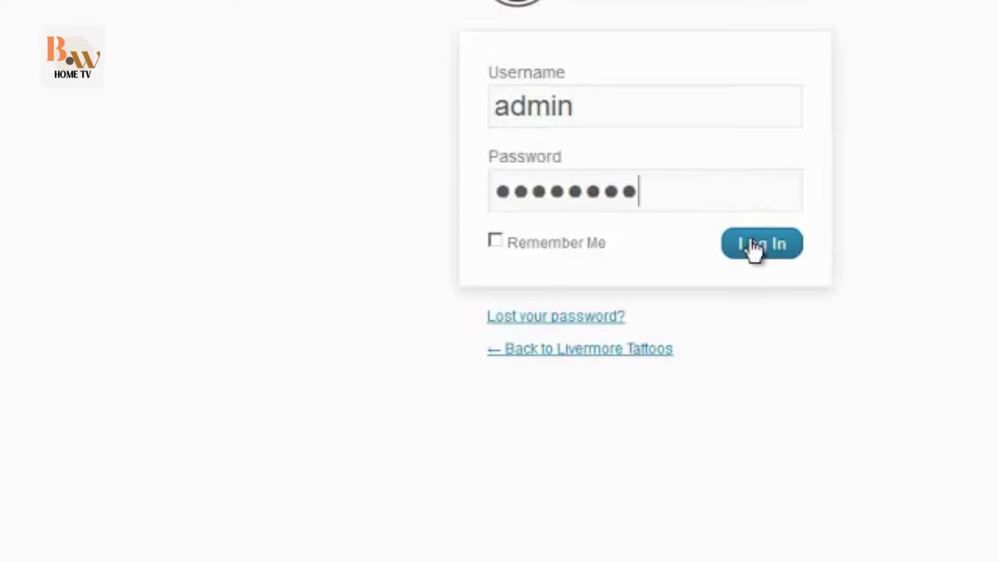
click(754, 249)
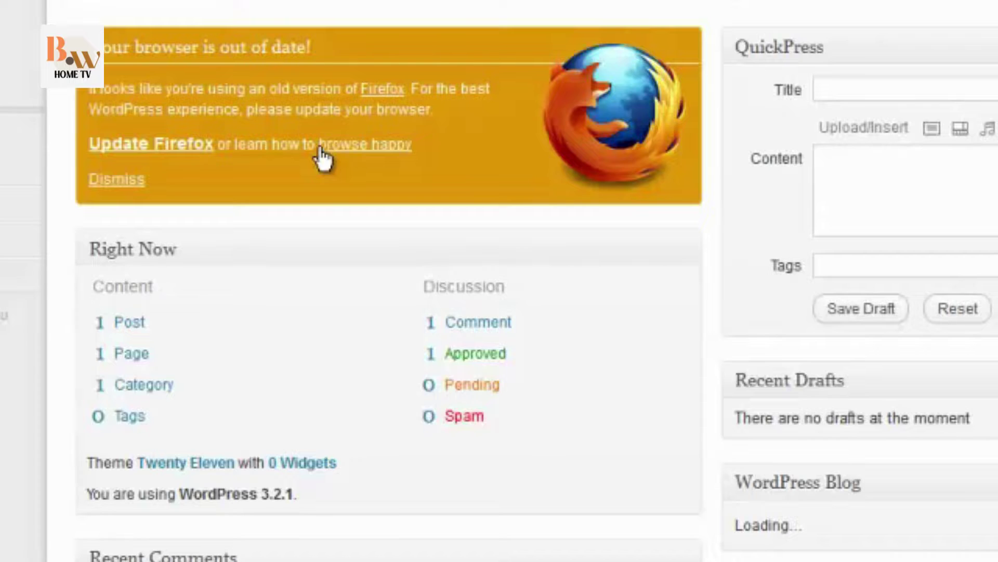
Dismiss the outdated-browser notice and browse the Twenty Eleven homepage with its Hello world! post.
click(104, 181)
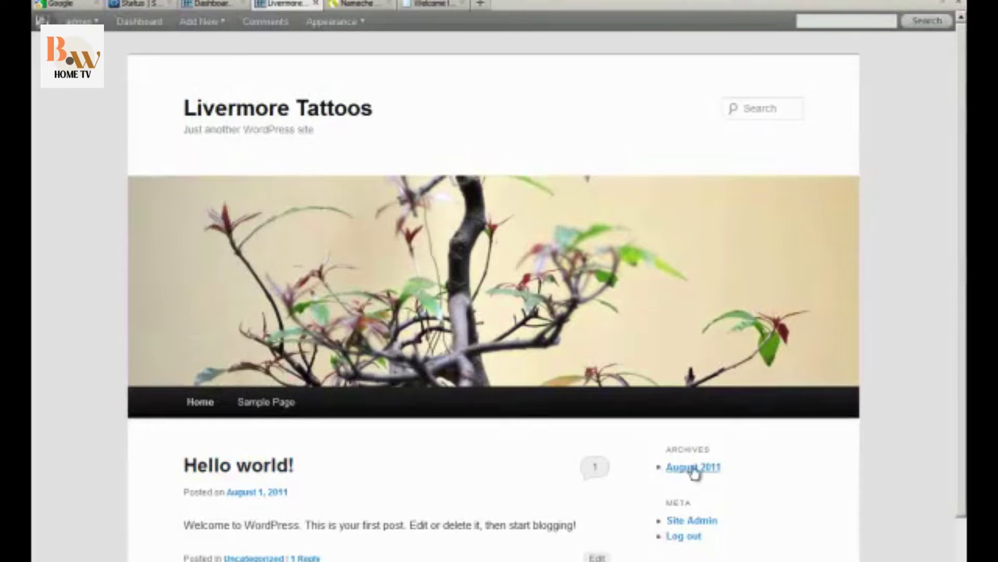
scroll(690, 542, down, 3)
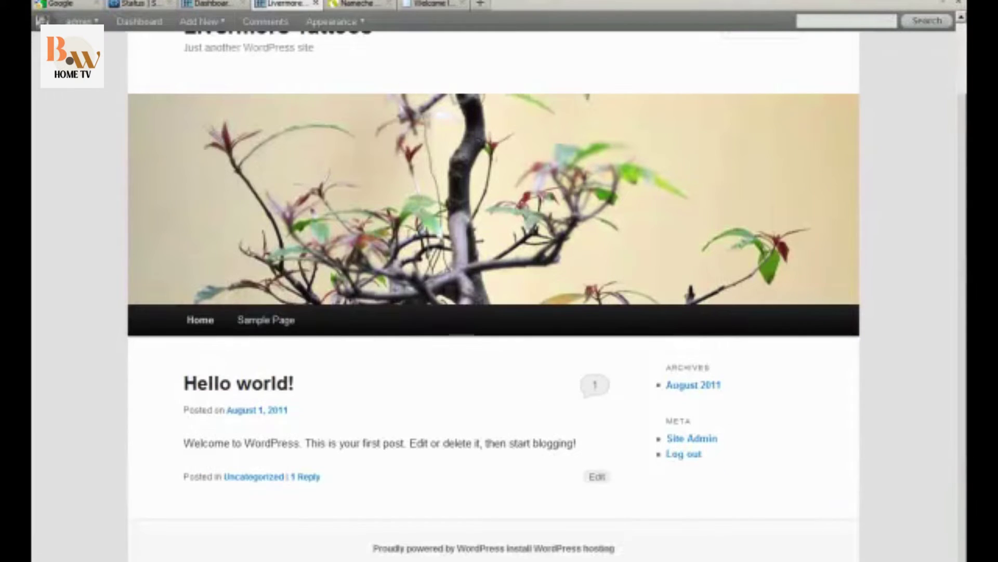
scroll(775, 454, up, 1)
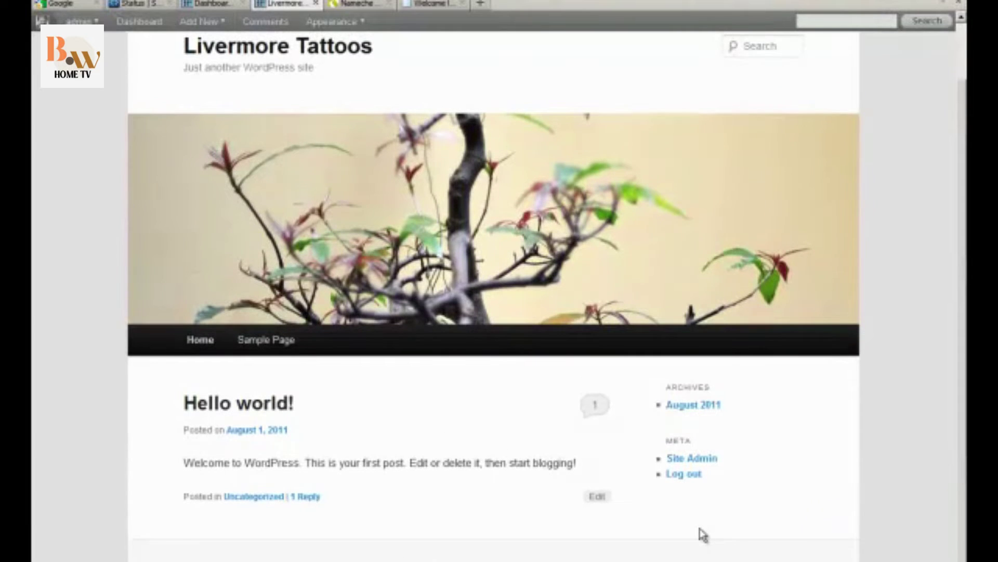